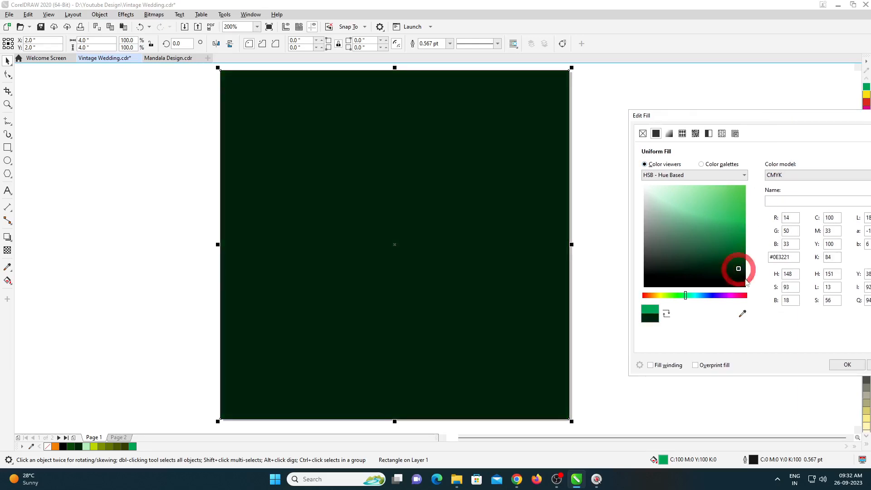
- Fill the square with dark green C100 M33 Y100 K84 and add Gaussian noise, level 99, density 69, single colour C80 M13 Y100 K63
left_click(848, 365)
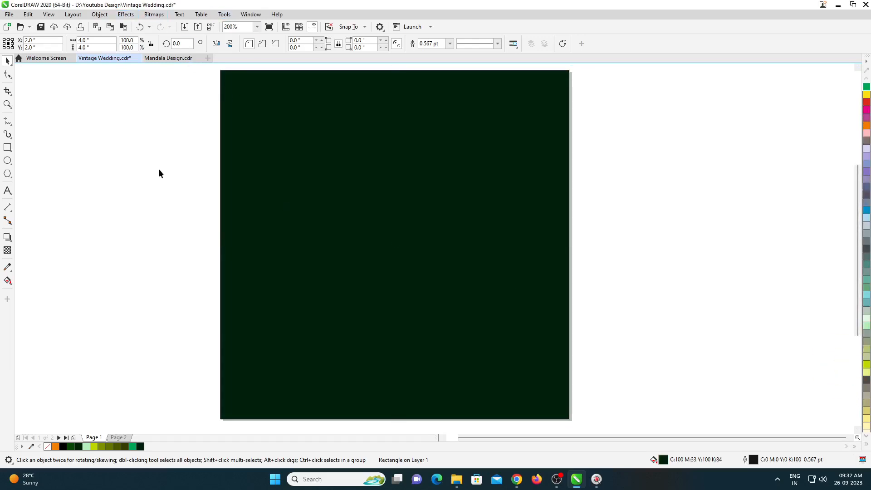
left_click(126, 14)
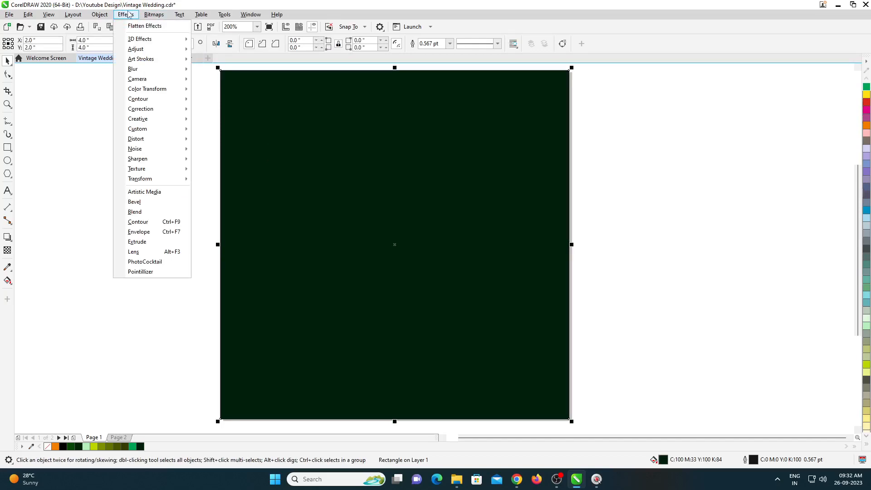
mouse_move(161, 150)
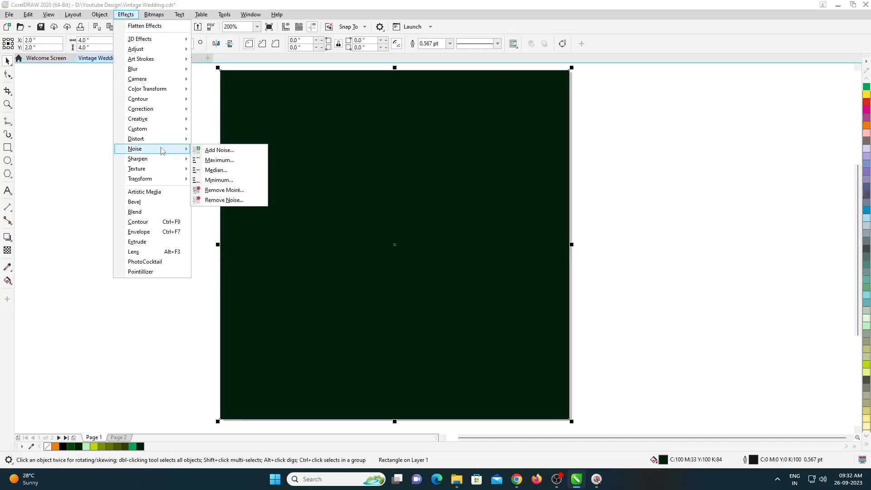
left_click(219, 150)
left_click_drag(470, 168, 656, 169)
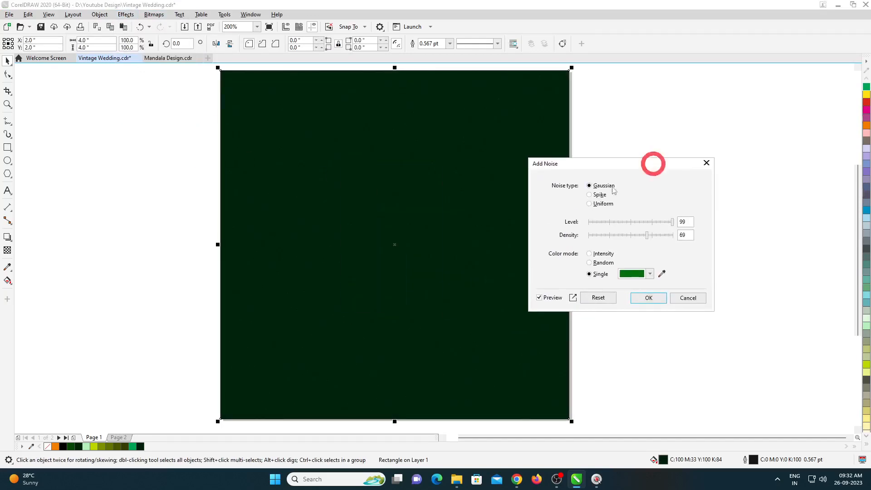
scroll(431, 241, "up", 2)
left_click(651, 274)
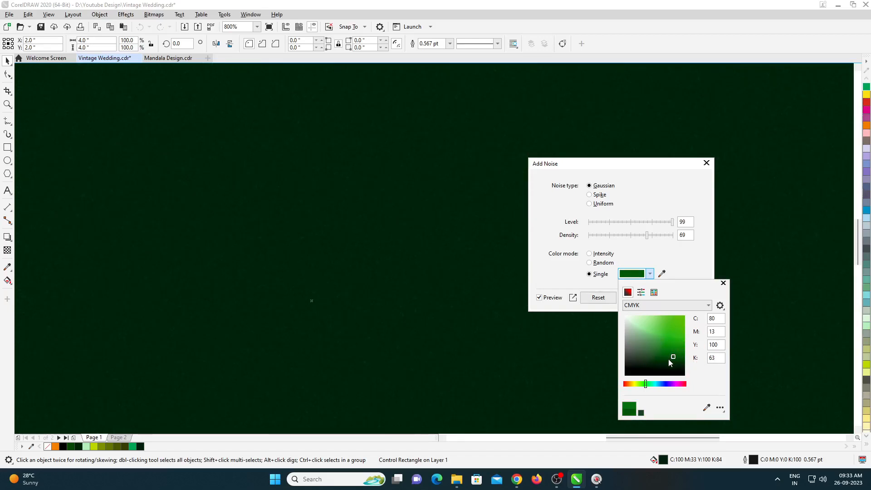
left_click(635, 165)
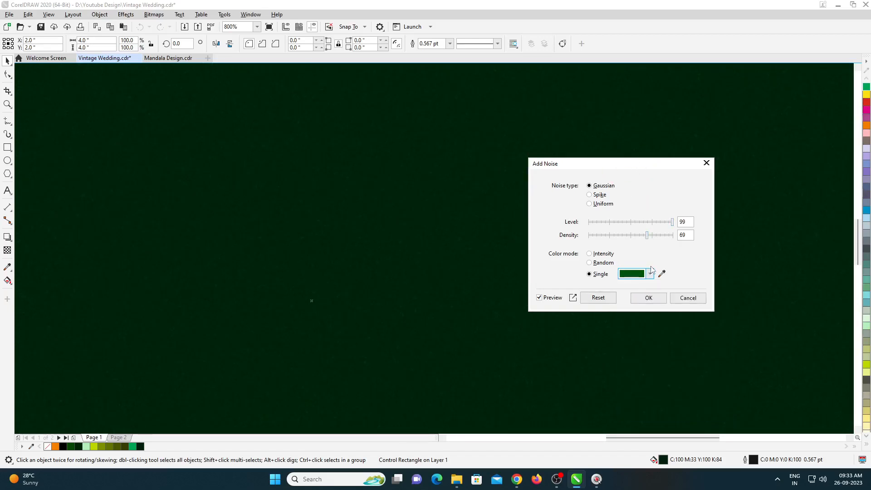
left_click(649, 298)
scroll(418, 224, "down", 3)
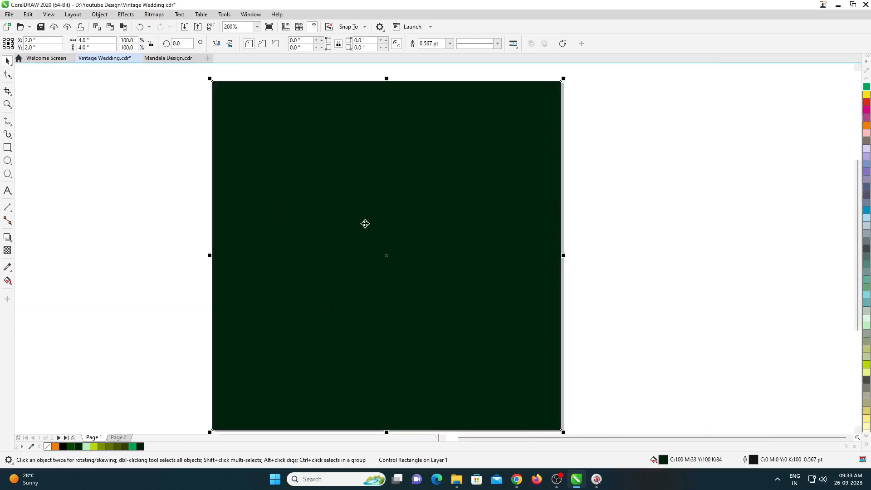
scroll(369, 285, "up", 3)
scroll(409, 153, "down", 3)
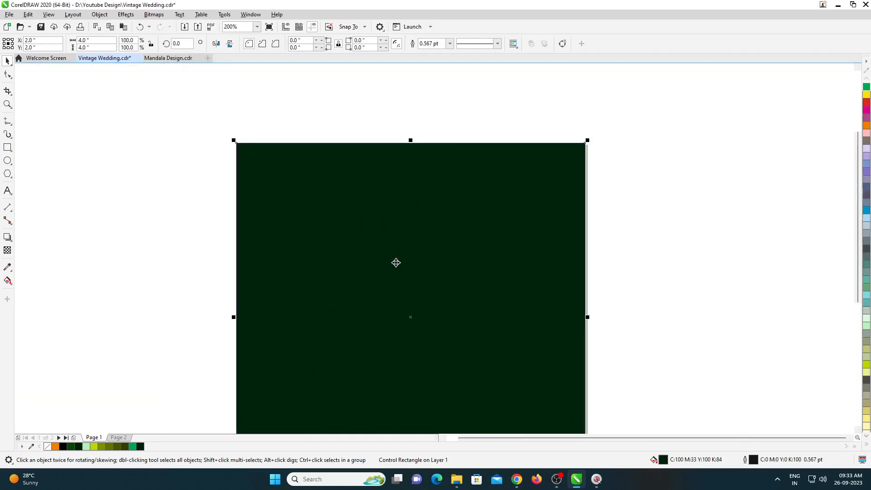
key("F4")
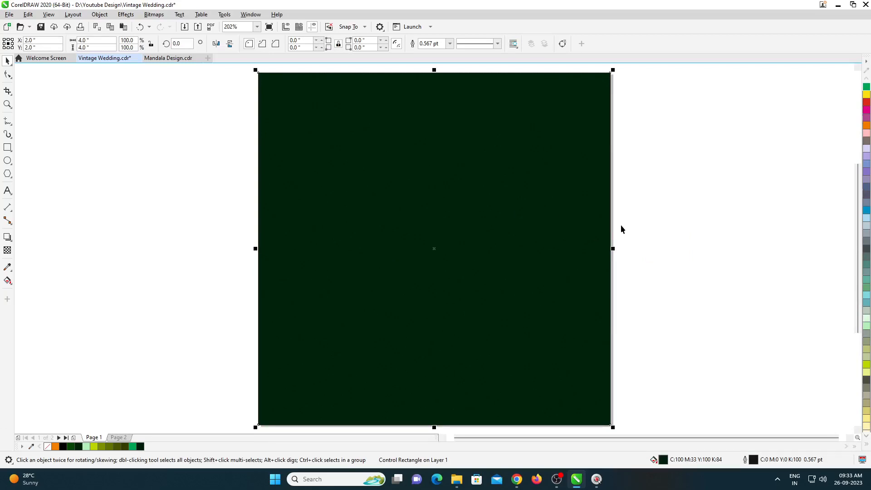
- Copy the first mandala from page 2 and place it in the upper-left corner of the green square on page 1
key("Page_Down")
left_click_drag(218, 81, 358, 186)
key("ctrl+c")
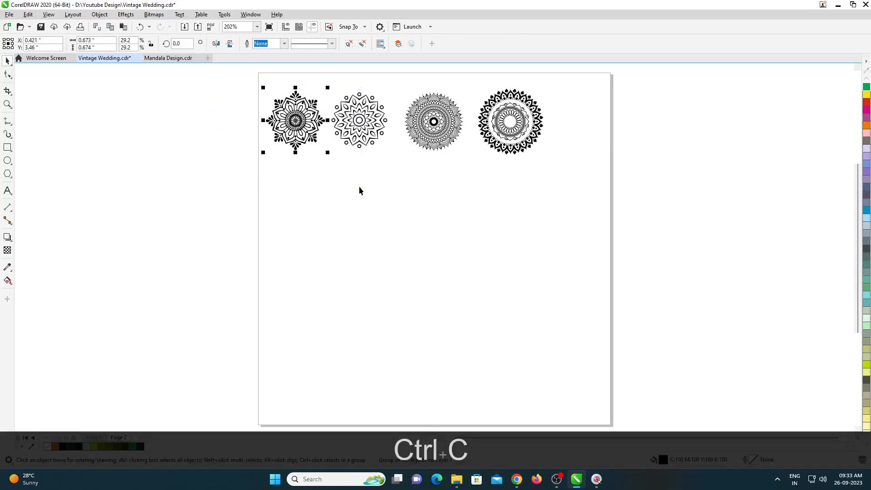
key("Page_Up")
key("ctrl+v")
scroll(340, 185, "down", 2)
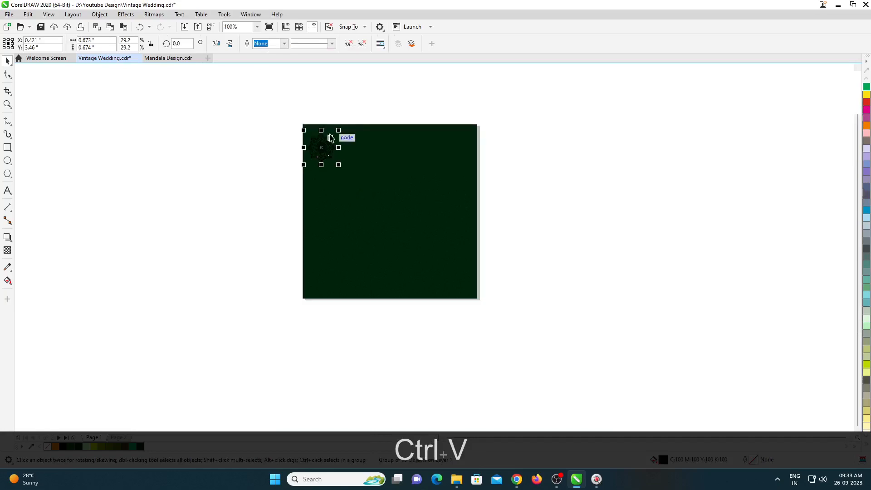
scroll(329, 132, "up", 4)
left_click_drag(331, 213, 321, 180)
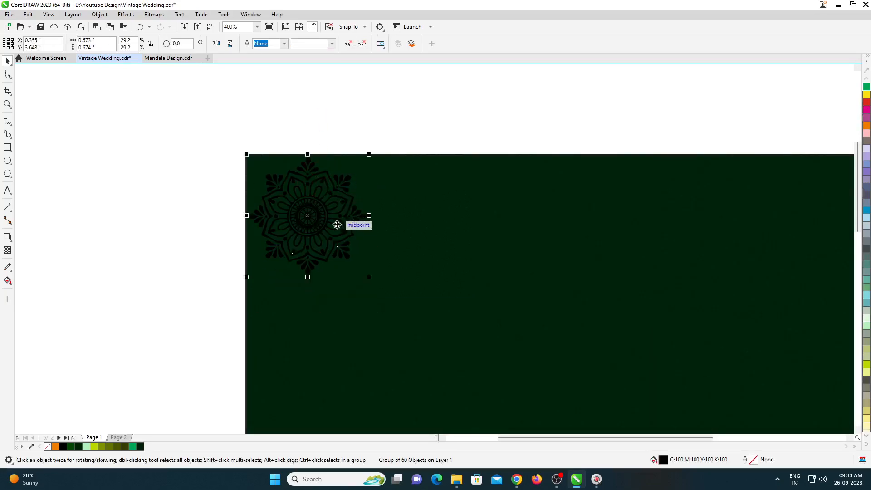
- Try dark green C89 M22 Y100 K84 and the palette's Green as fill colours for the mandala
left_click(79, 447)
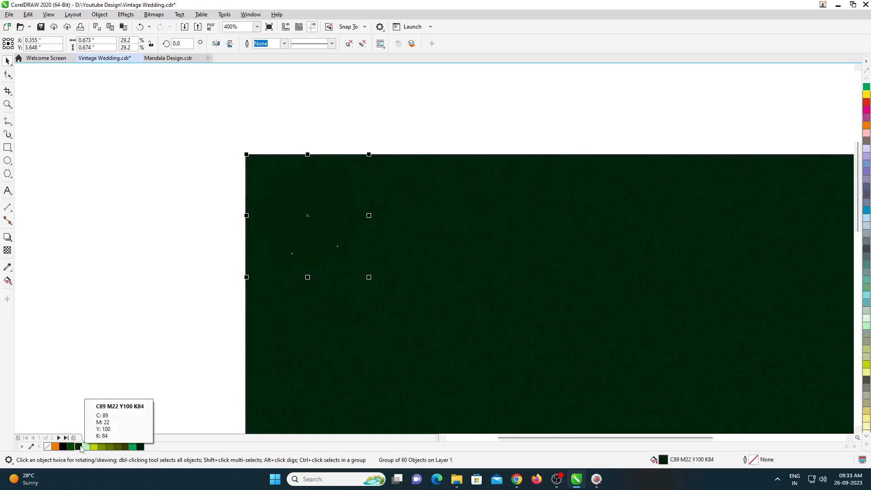
left_click(866, 440)
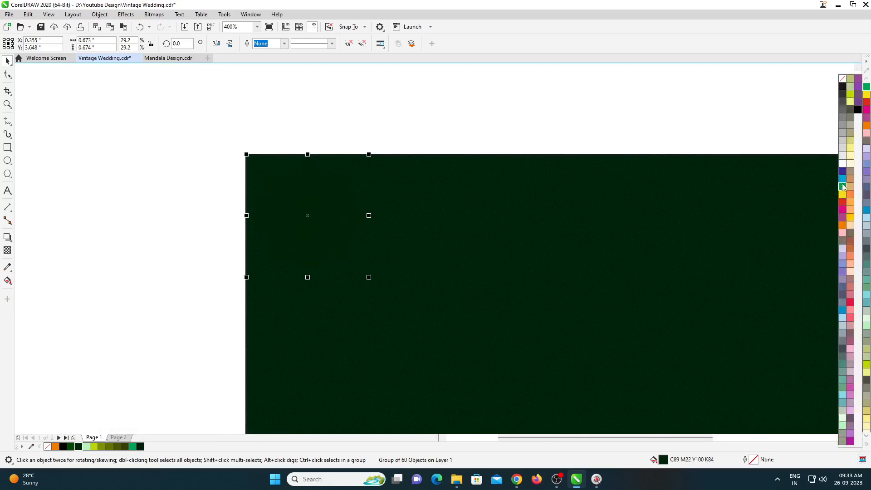
left_click(843, 187)
left_click(424, 121)
scroll(454, 317, "down", 2)
scroll(456, 338, "up", 2)
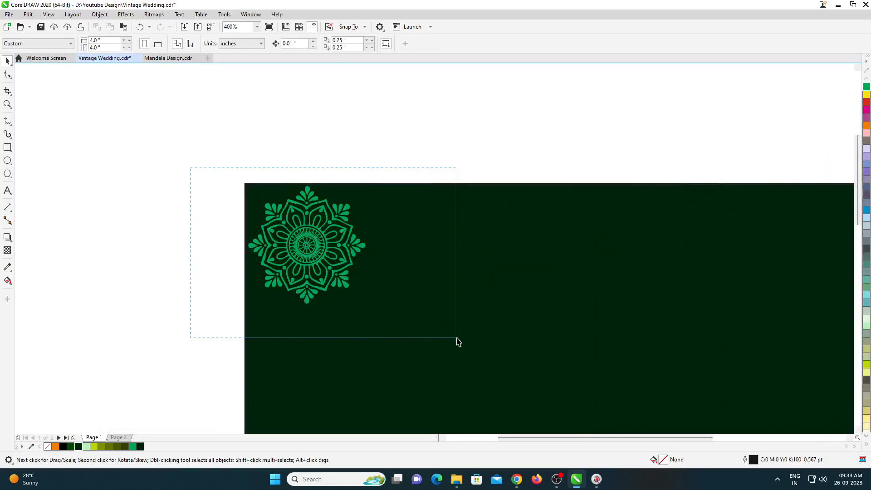
left_click_drag(454, 335, 459, 340)
- Try a custom dark green fill of C98 M28 Y97 K76 on the mandala
left_click(140, 447)
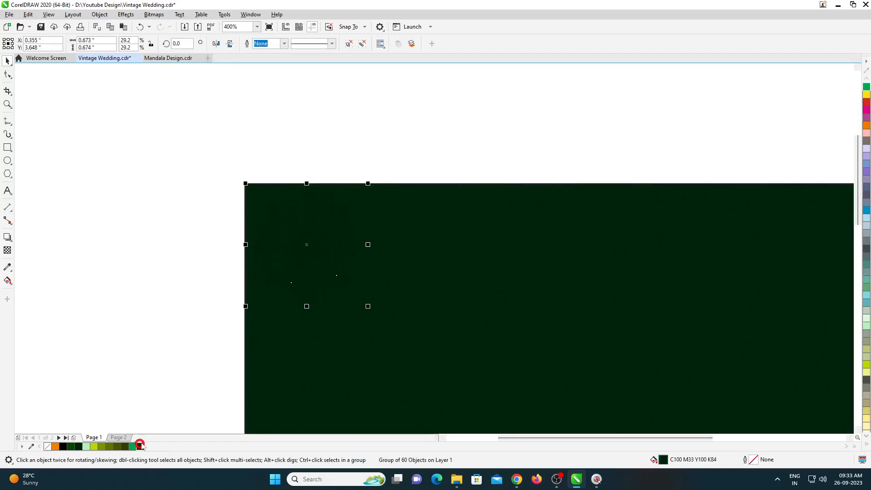
double_click(664, 459)
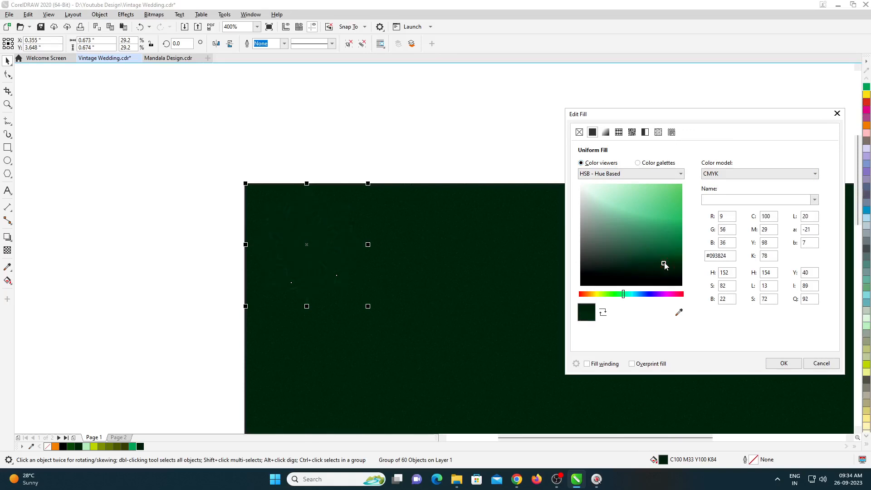
left_click_drag(665, 263, 663, 264)
left_click(774, 369)
scroll(371, 235, "down", 1)
scroll(341, 236, "up", 1)
- Apply a uniform transparency to the mandala, testing 60 and settling on 40
left_click_drag(189, 140, 531, 354)
left_click(7, 250)
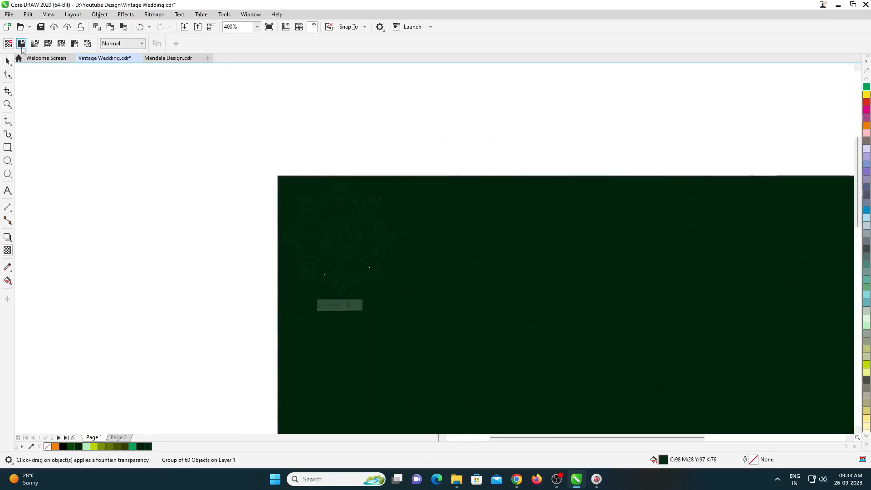
left_click(22, 45)
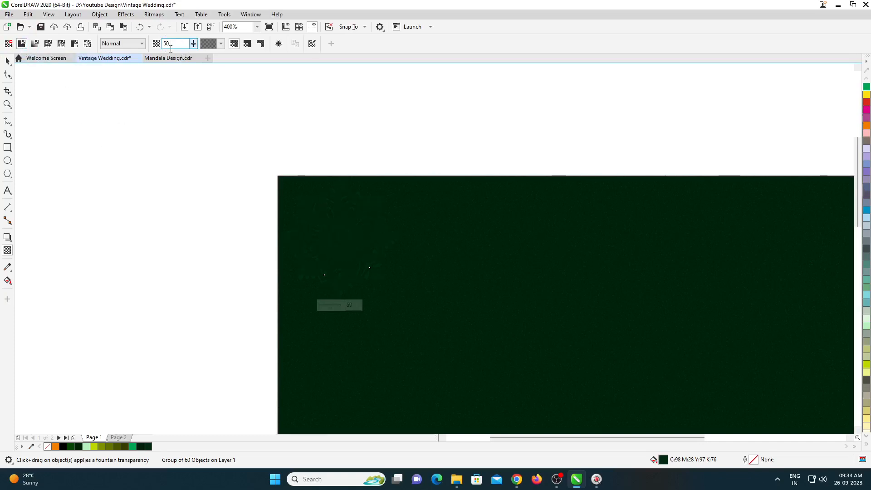
type("60")
key("Return")
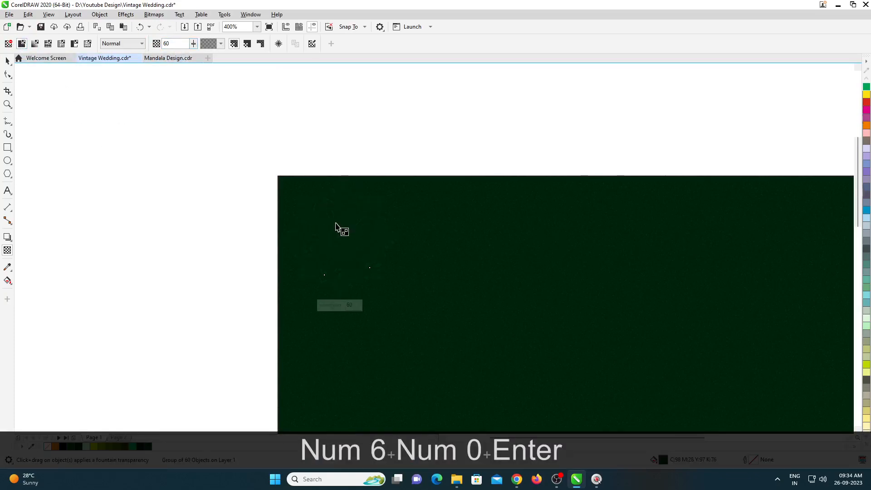
scroll(336, 226, "up", 2)
type("40")
key("Return")
scroll(342, 217, "down", 4)
scroll(372, 249, "up", 2)
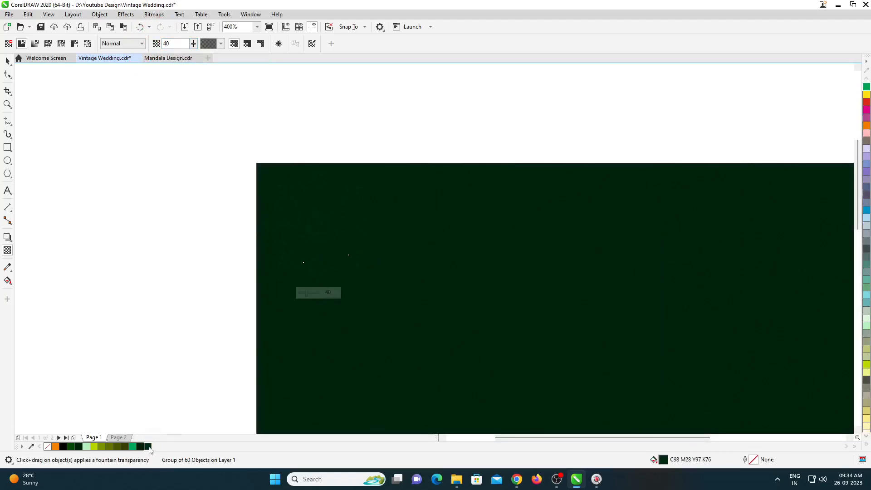
- Recolour the mandala with a uniform dark green fill of C97 M23 Y100 K77
left_click(7, 60)
left_click(147, 447)
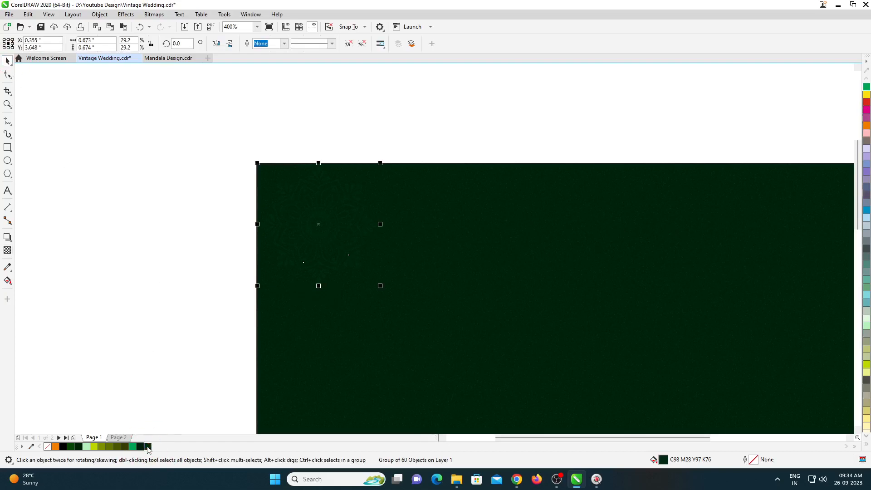
left_click(132, 447)
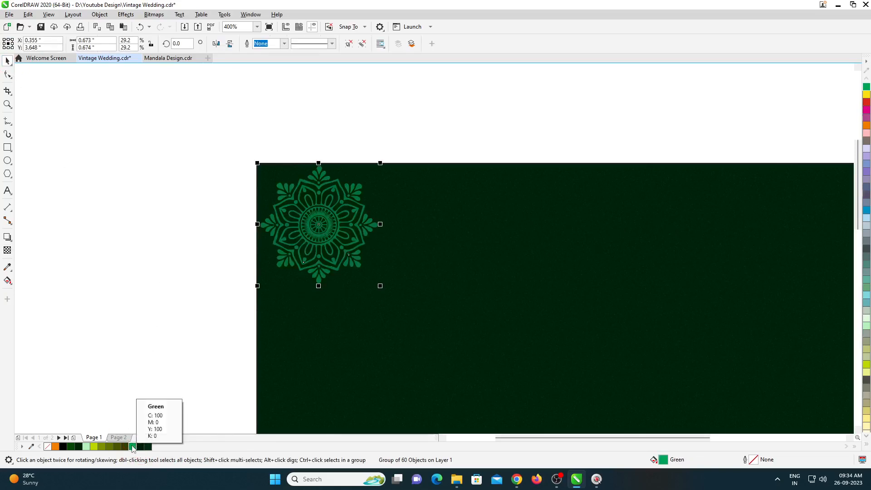
double_click(662, 462)
left_click_drag(475, 111, 744, 111)
left_click(665, 253)
left_click(666, 257)
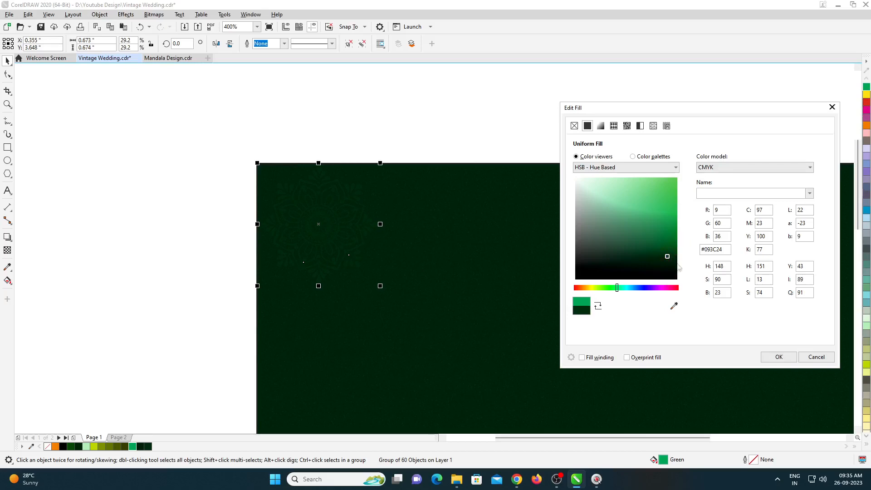
left_click(779, 357)
scroll(290, 218, "down", 2)
scroll(330, 245, "up", 2)
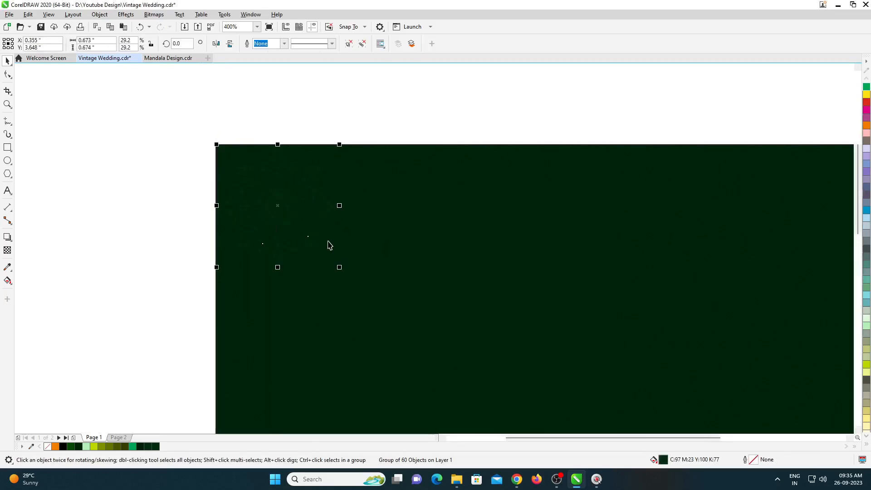
- Duplicate the mandala sideways at even spacing to form a row of six along the square's upper edge
key("KP_Add")
left_click_drag(282, 204, 400, 222)
key("ctrl+d")
key("ctrl+d")
key("ctrl+d")
scroll(298, 292, "down", 2)
key("ctrl+d")
- Select all six mandalas and scale the row down to about 3.985 inches wide
left_click_drag(208, 193, 667, 314)
left_click_drag(614, 276, 606, 276)
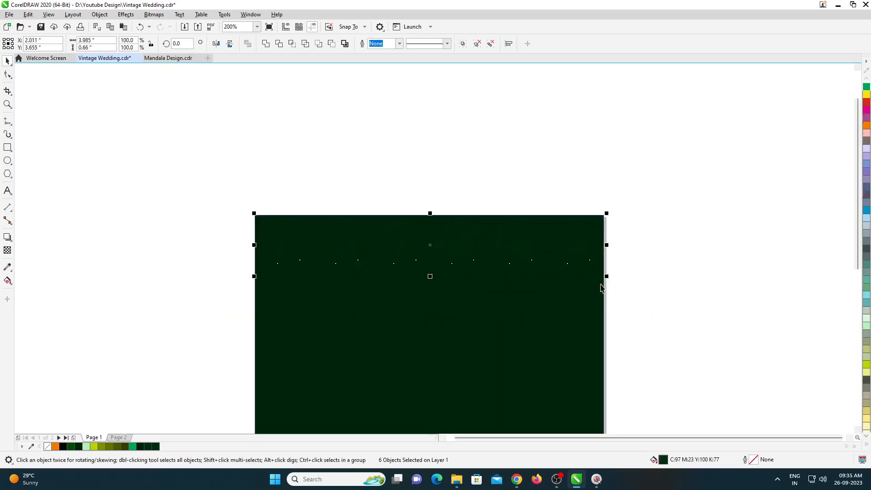
scroll(466, 247, "up", 1)
scroll(619, 230, "down", 1)
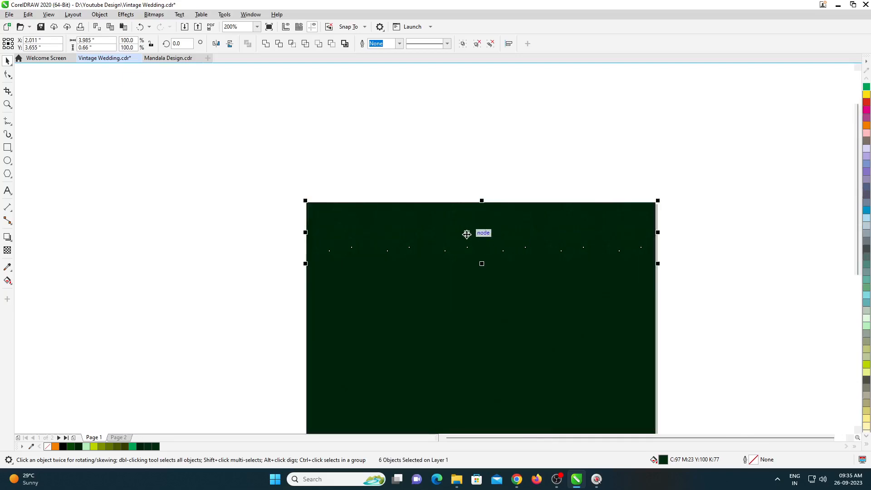
scroll(468, 236, "up", 1)
- Group the six mandalas and centre the row horizontally on the square
key("ctrl+g")
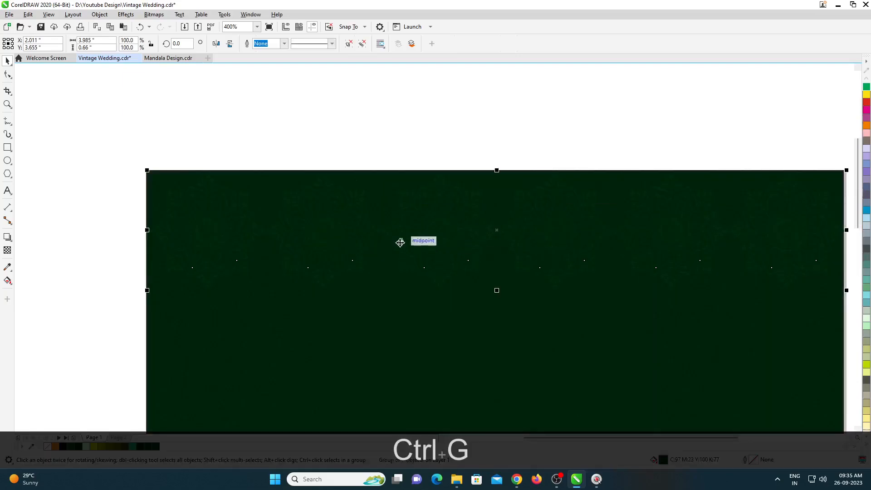
scroll(399, 243, "down", 1)
key("shift+c")
left_click(588, 247)
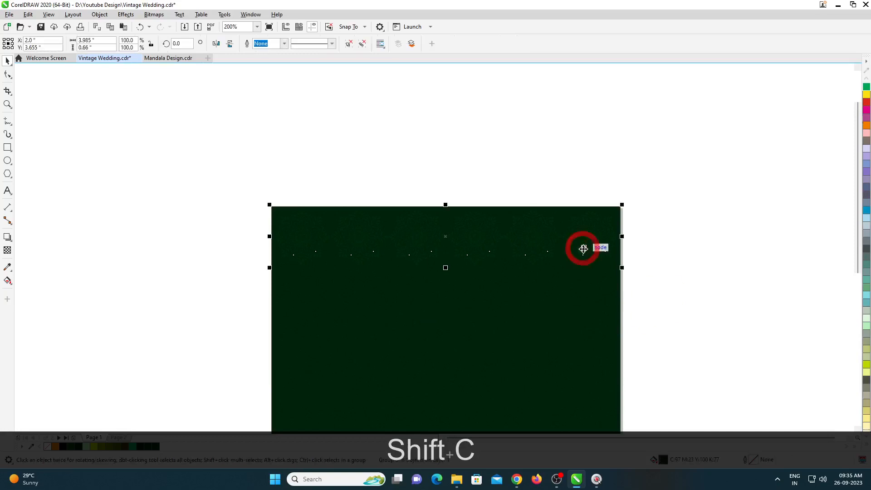
scroll(443, 262, "up", 1)
scroll(417, 221, "down", 1)
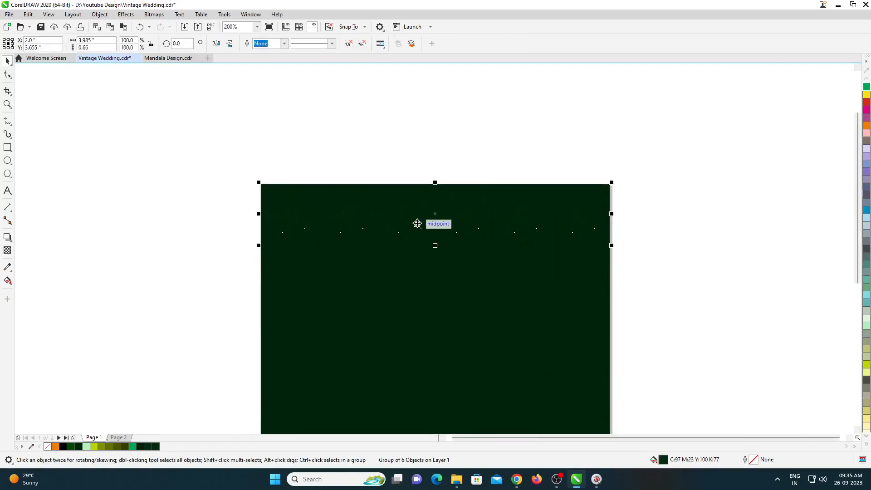
- Duplicate the mandala row downward at even spacing until six rows cover the square
key("KP_Add")
scroll(418, 223, "up", 1)
left_click_drag(448, 209, 454, 315)
scroll(477, 314, "down", 1)
key("ctrl+d")
key("ctrl+d")
key("ctrl+d")
scroll(503, 370, "down", 1)
scroll(502, 370, "up", 1)
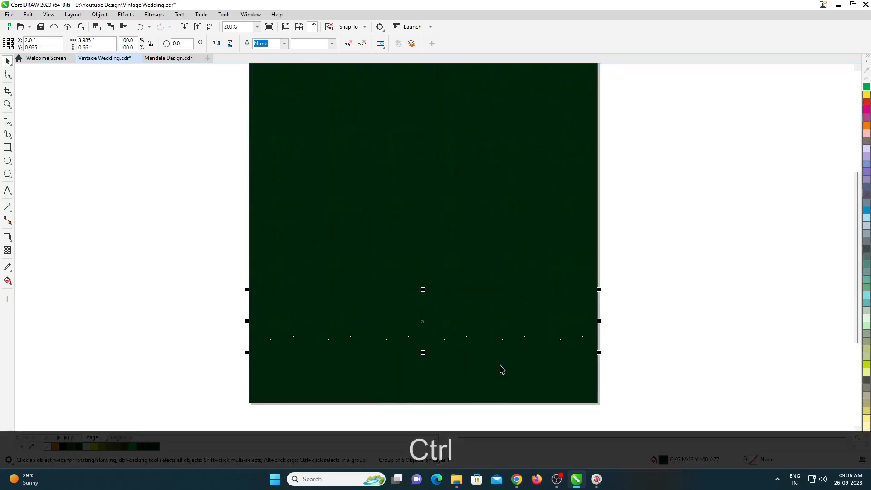
key("ctrl+d")
scroll(417, 261, "down", 1)
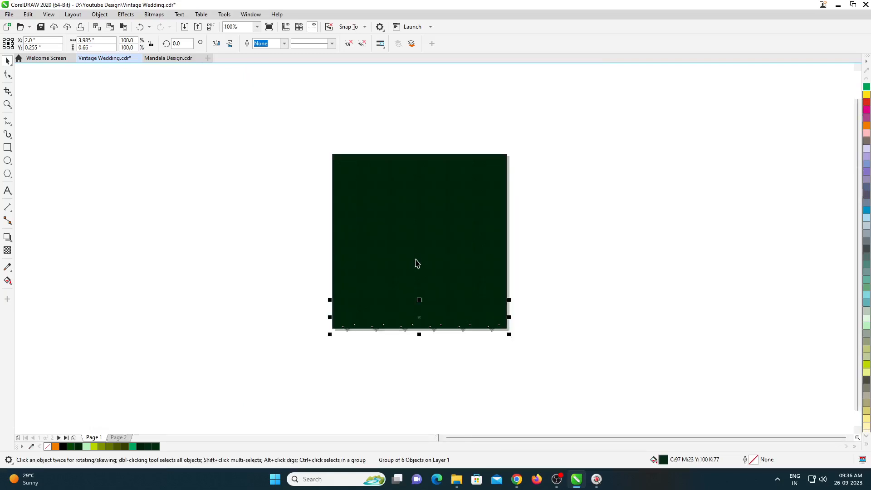
key("Escape")
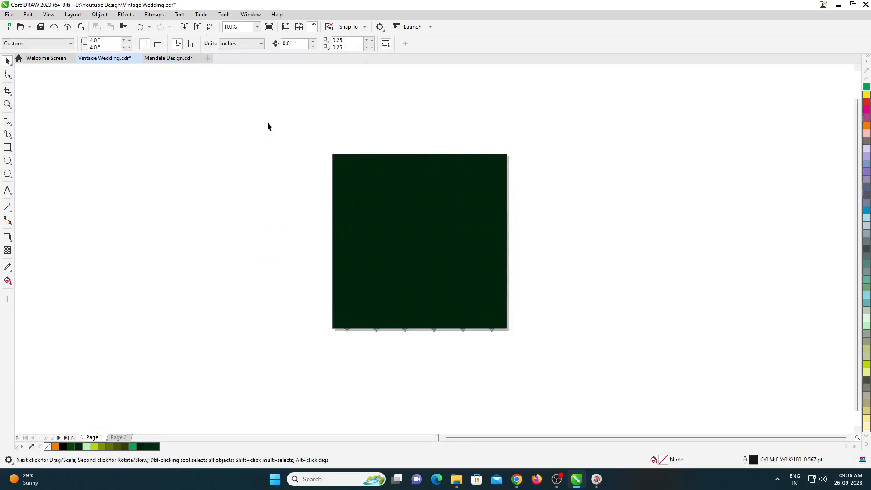
- Select all six mandala rows and cut them from the page
left_click_drag(599, 295, 606, 307)
key("shift")
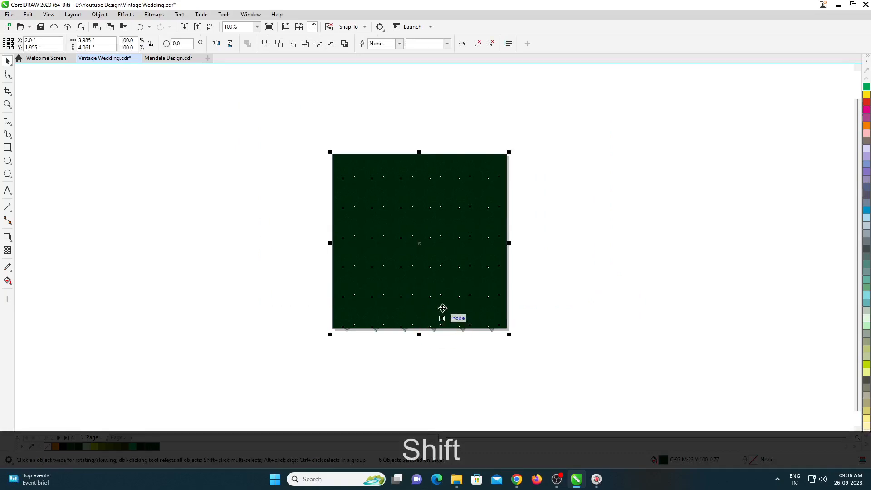
scroll(428, 221, "up", 1)
key("ctrl")
key("ctrl+x")
- Convert the dark green square into an empty PowerClip frame and paste the mandala rows inside it
left_click(414, 188)
left_click(100, 14)
mouse_move(136, 49)
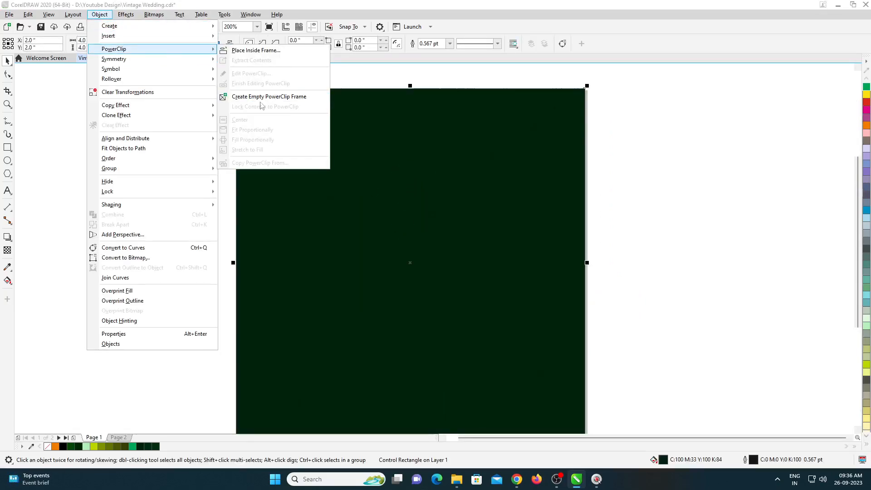
left_click(268, 96)
left_click(418, 155, "ctrl")
key("ctrl+v")
scroll(448, 156, "down", 2)
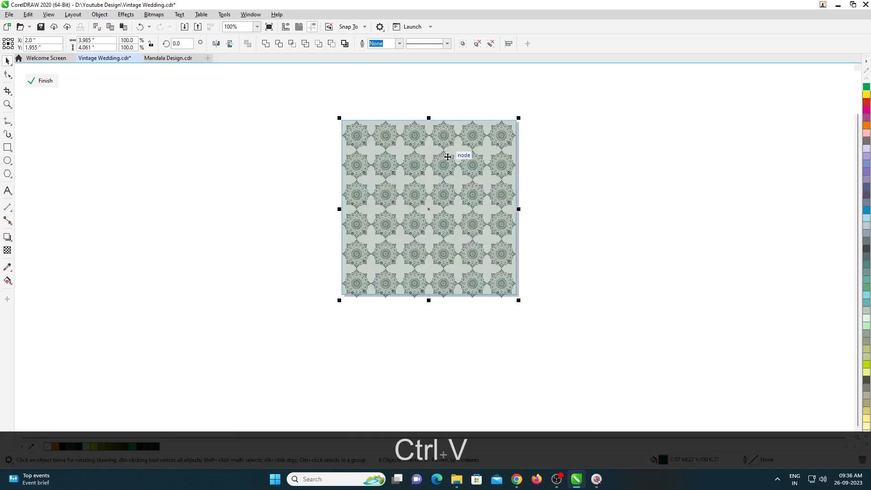
- Group the six mandala rows inside the frame, centre them on the page and finish editing the PowerClip
scroll(436, 120, "up", 2)
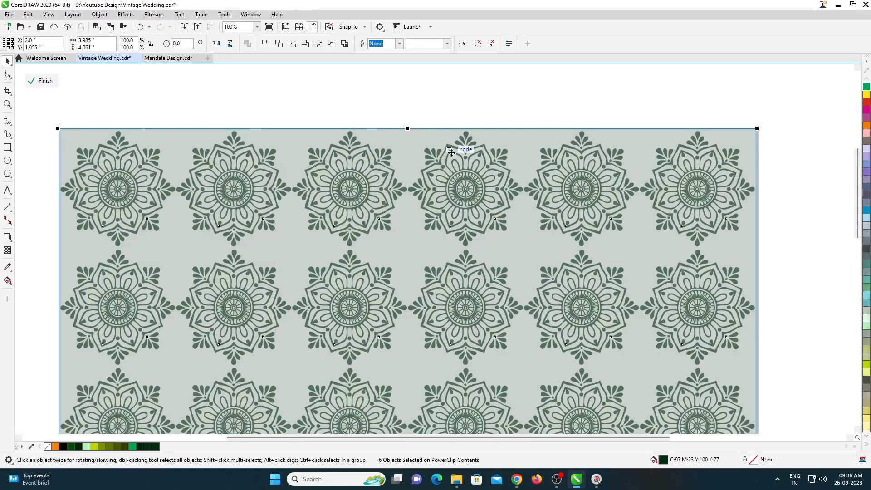
key("p")
scroll(460, 179, "down", 2)
key("ctrl+z")
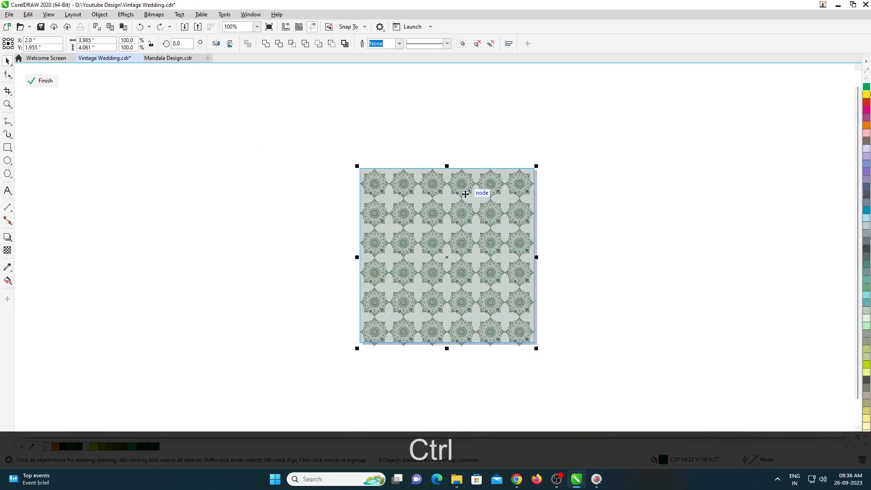
key("ctrl+g")
key("p")
left_click(572, 197, "ctrl")
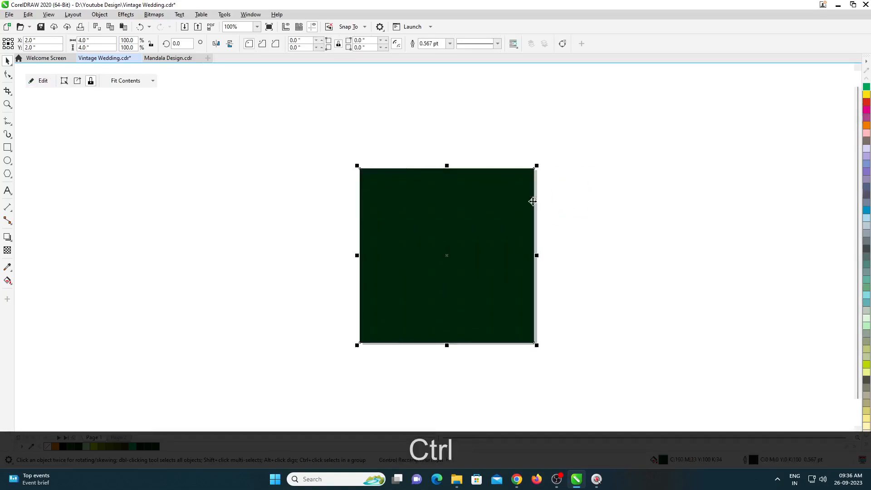
scroll(412, 197, "up", 1)
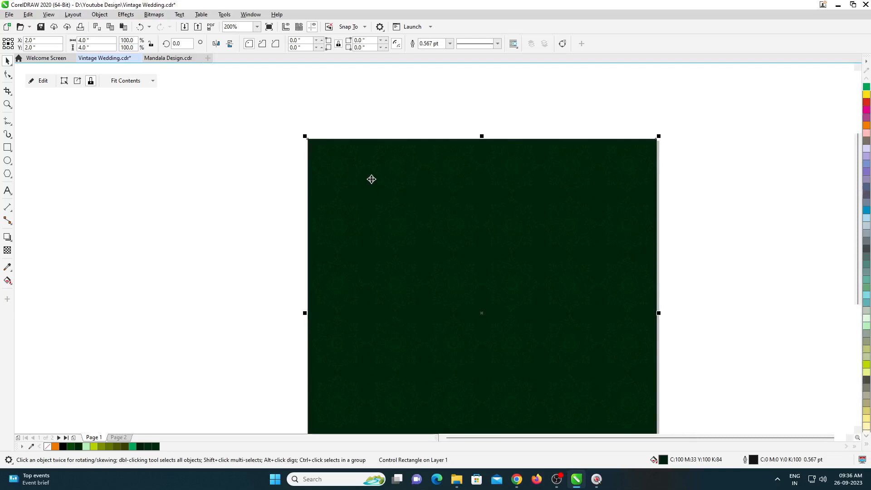
scroll(370, 185, "down", 1)
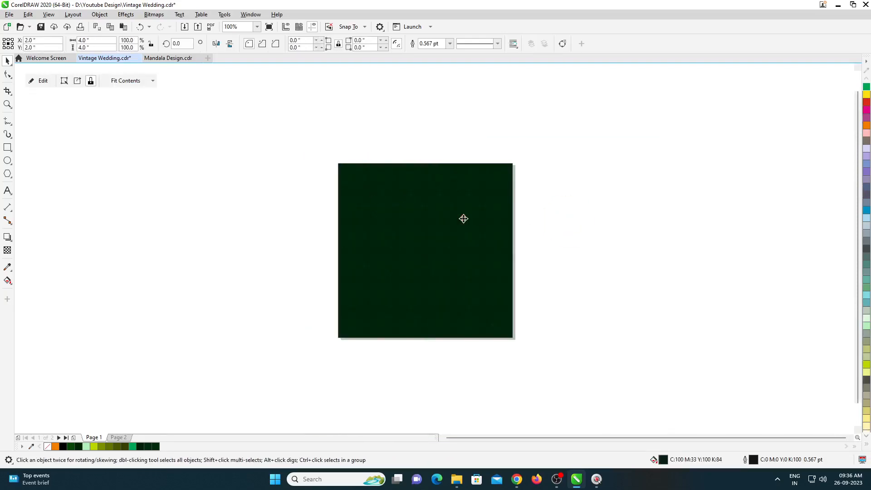
- Duplicate the patterned square and place the copy beside the original, off the page
key("KP_Add")
left_click_drag(463, 216, 680, 222)
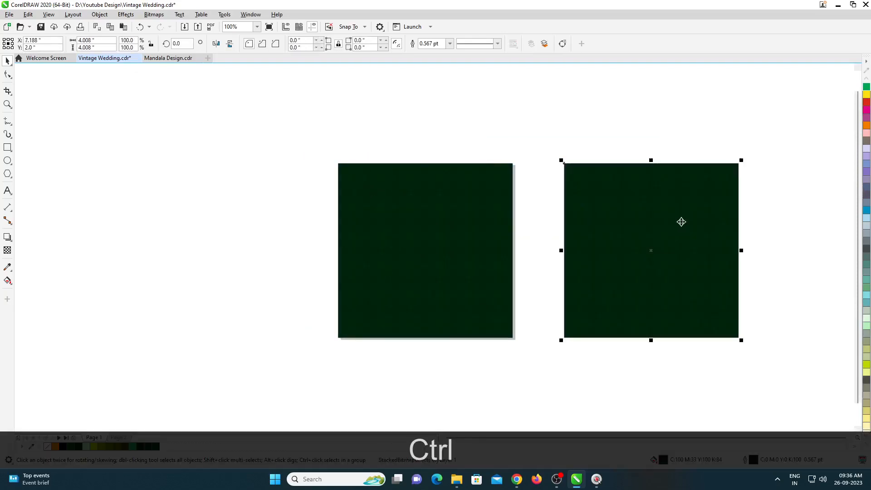
left_click(671, 210)
left_click(763, 214)
left_click(697, 217)
- Delete the mandalas inside the copied square's PowerClip and finish editing it
left_click(687, 212, "ctrl")
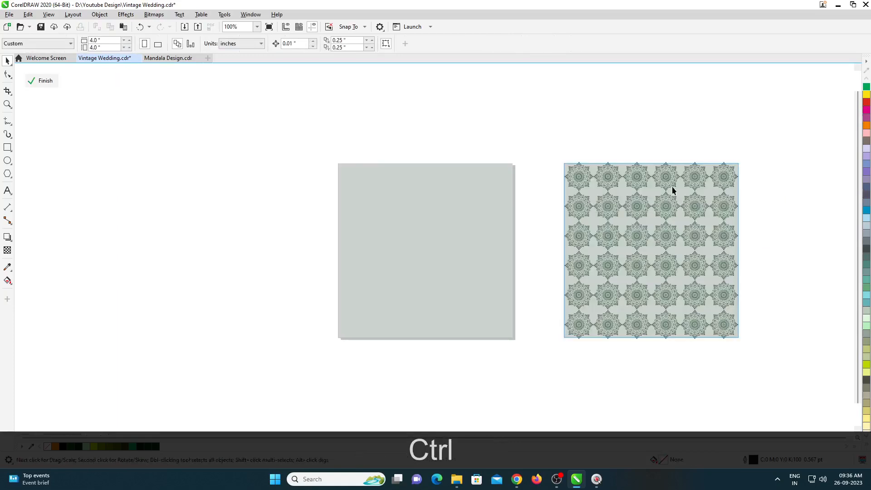
key("ctrl+a")
key("Delete")
left_click(665, 319, "ctrl")
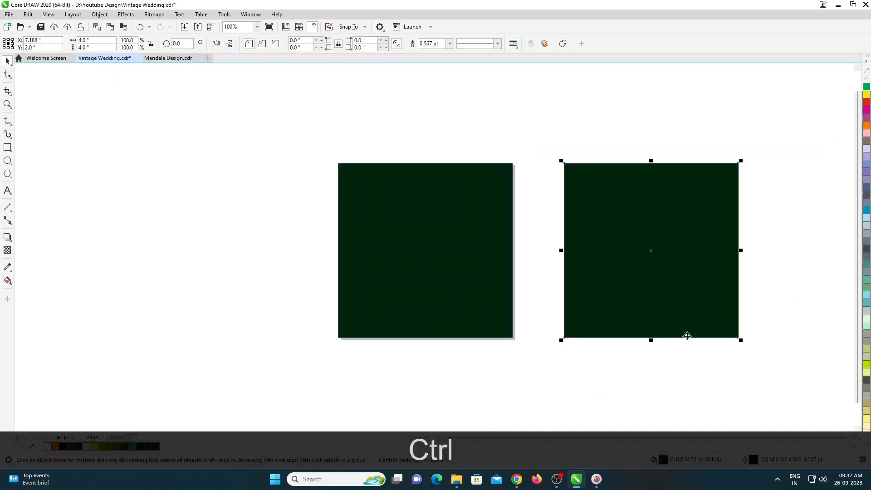
- Narrow the plain copy symmetrically to about 2.162 inches wide and place it beside the patterned square
left_click_drag(736, 255, 694, 255)
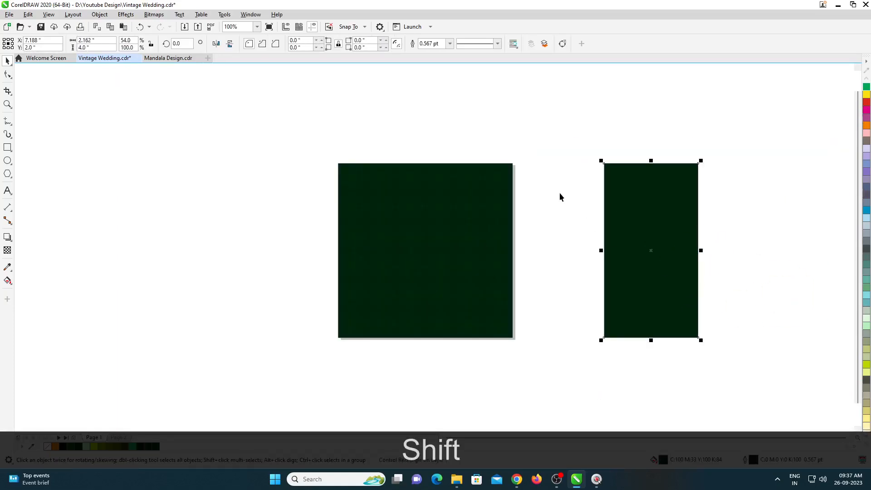
left_click(558, 200)
scroll(415, 167, "up", 1)
left_click(504, 206)
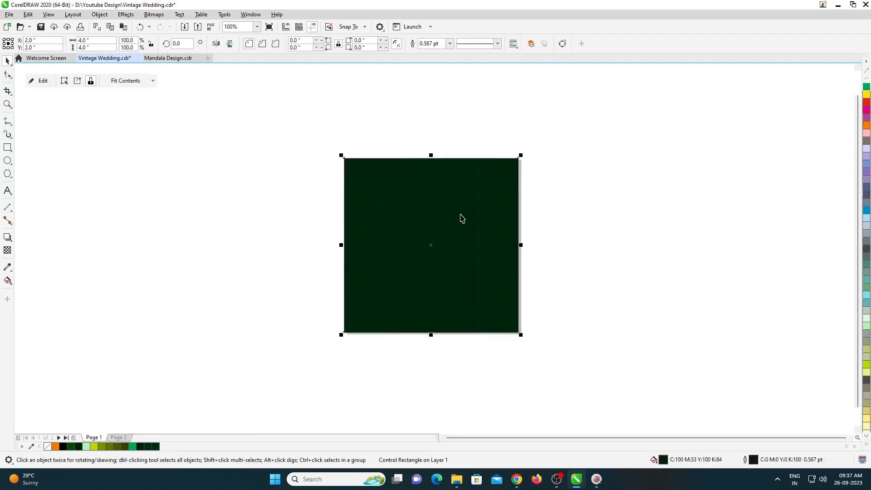
left_click_drag(444, 220, 654, 227)
- Copy the mandala group from the square's PowerClip and paste it inside the narrow panel's frame
left_click(471, 206)
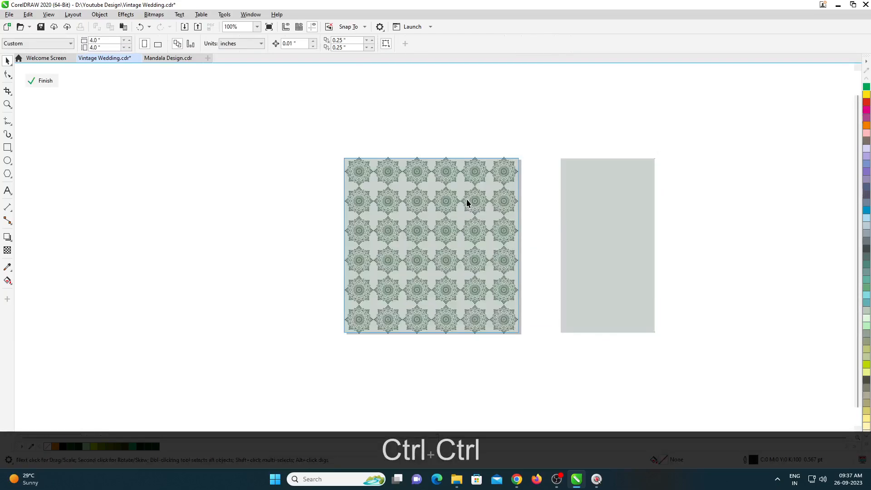
key("ctrl+a")
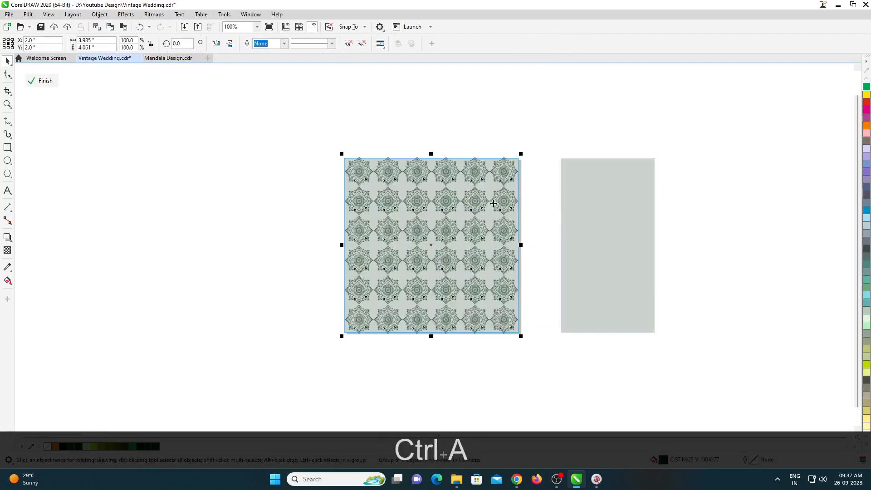
key("ctrl+c")
left_click(635, 204)
scroll(609, 207, "up", 1)
double_click(452, 208)
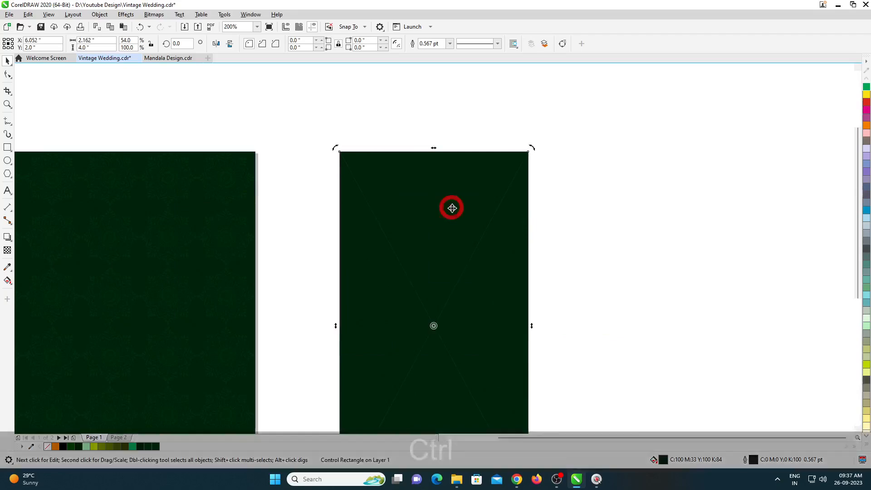
key("ctrl+v")
- Move the pasted mandala group off the square and over the narrow panel
left_click_drag(229, 226, 488, 240)
key("ctrl+z")
left_click(223, 179)
left_click(239, 126)
left_click(230, 173)
left_click_drag(216, 185, 558, 187)
- Scale the mandala group down to about 2.161 inches wide and fit it to the upper part of the narrow panel
scroll(546, 291, "down", 2)
scroll(546, 291, "up", 1)
left_click_drag(564, 320, 529, 284)
scroll(485, 186, "up", 2)
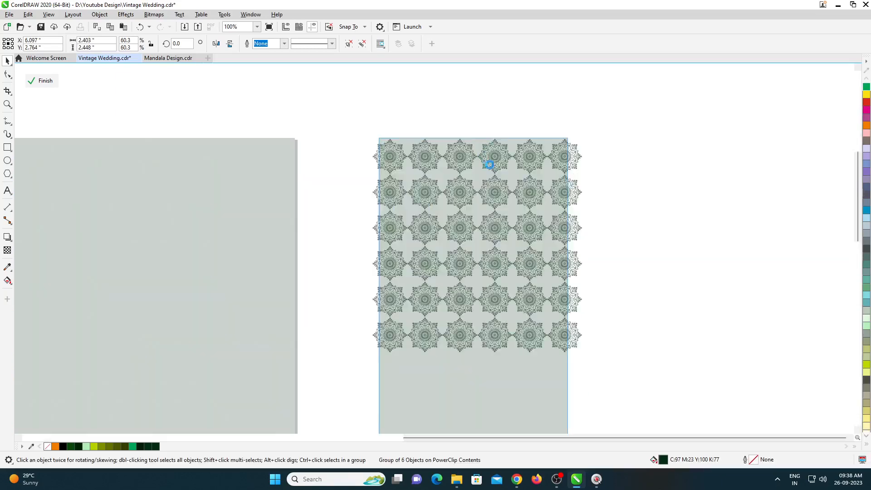
scroll(502, 166, "down", 1)
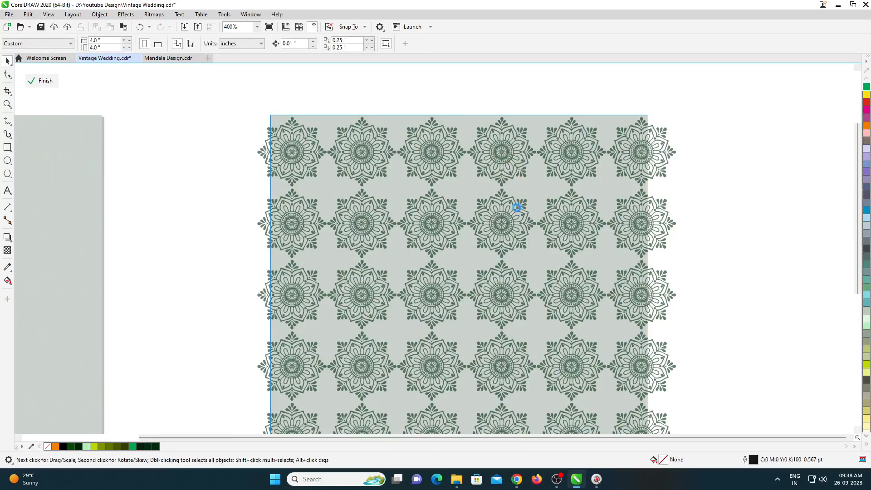
left_click(589, 356)
left_click_drag(599, 378, 586, 371)
left_click_drag(384, 366, 391, 358)
scroll(496, 162, "up", 1)
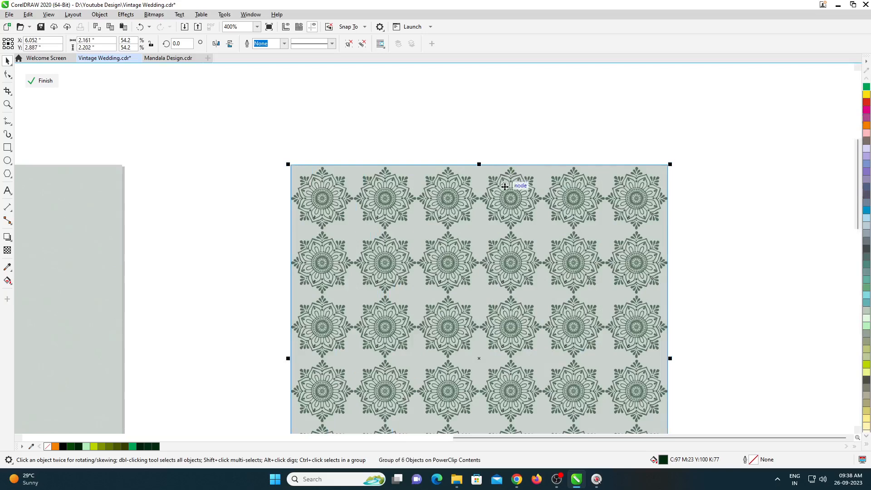
- Duplicate the mandala group downward to cover the rest of the panel and nudge it into even row spacing
scroll(531, 203, "down", 2)
left_click_drag(412, 158, 582, 328)
key("KP_Add")
left_click_drag(469, 235, 469, 295)
scroll(469, 295, "up", 2)
key("shift")
key("shift")
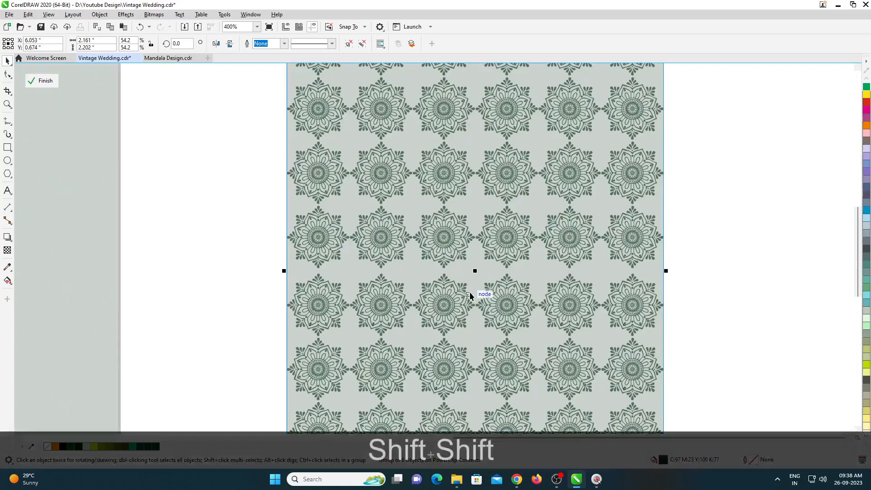
key("Up")
key("Up")
key("Down")
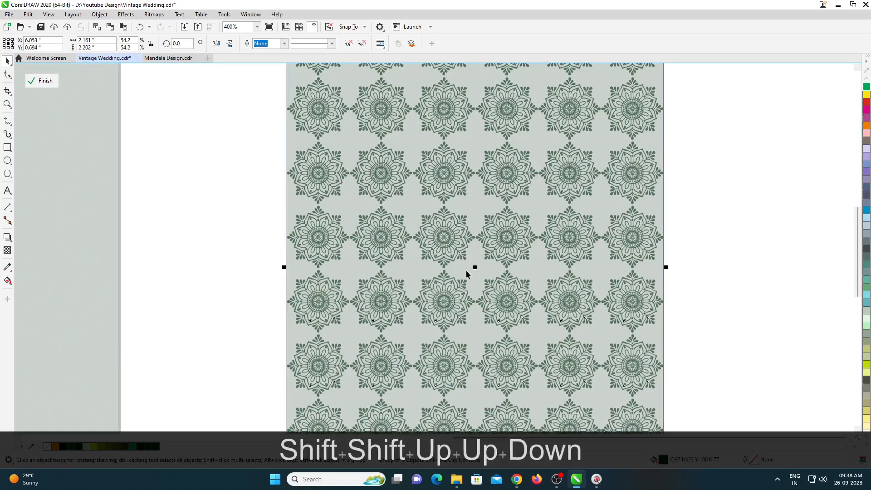
- Group all mandalas inside the narrow panel and finish editing its PowerClip
scroll(475, 269, "down", 1)
key("ctrl+a")
key("ctrl+g")
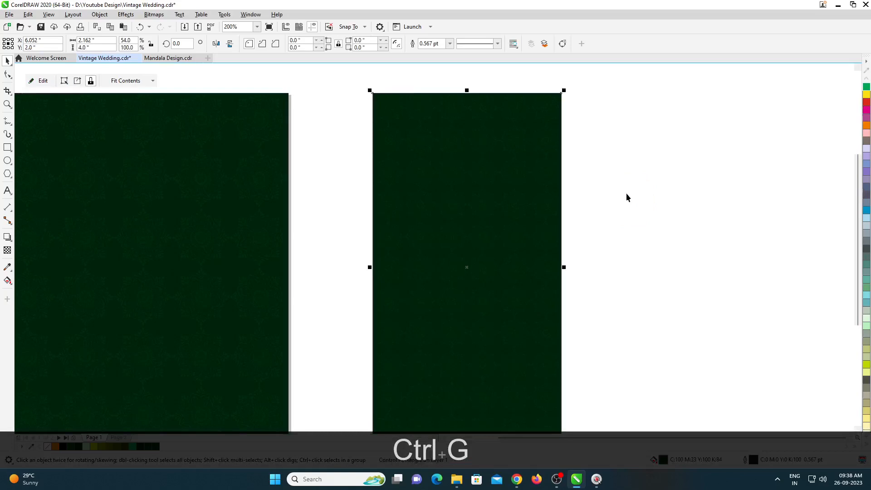
- Draw a rectangle over the narrow panel, about 2.162 inches wide, and stretch it to the panel's 4 inch height
scroll(454, 263, "left", 3)
left_click(8, 148)
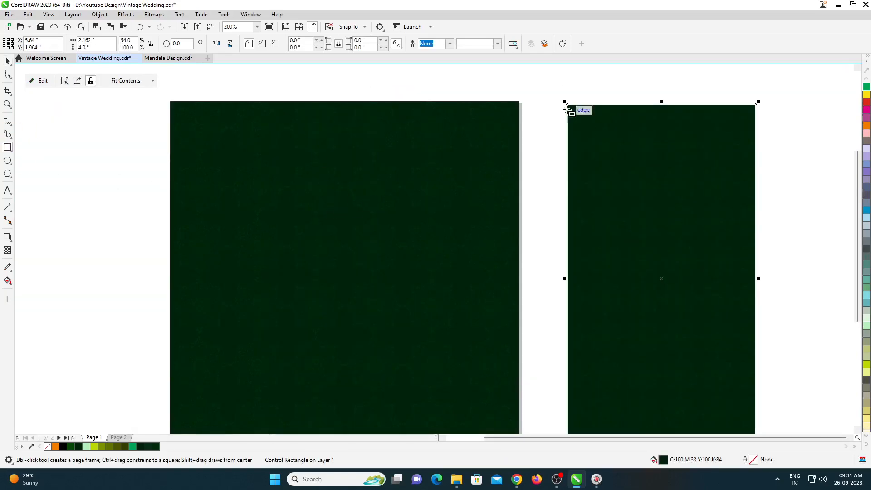
left_click_drag(566, 104, 758, 255)
key("ctrl+space")
scroll(605, 217, "down", 1)
scroll(607, 225, "up", 1)
left_click_drag(601, 188, 611, 384)
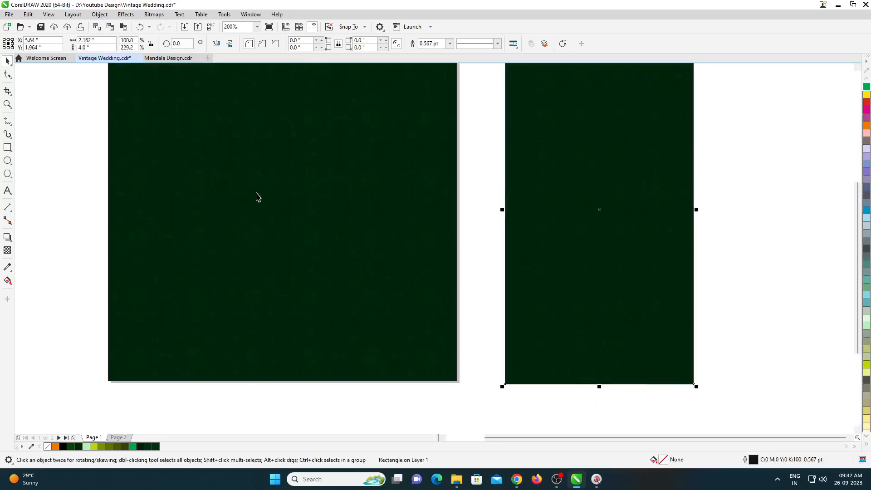
- Centre the new rectangle horizontally on the patterned square and fill it with black
left_click(285, 218, "shift")
key("shift+c")
left_click(473, 189)
left_click(356, 192)
scroll(317, 210, "down", 1)
scroll(284, 151, "up", 1)
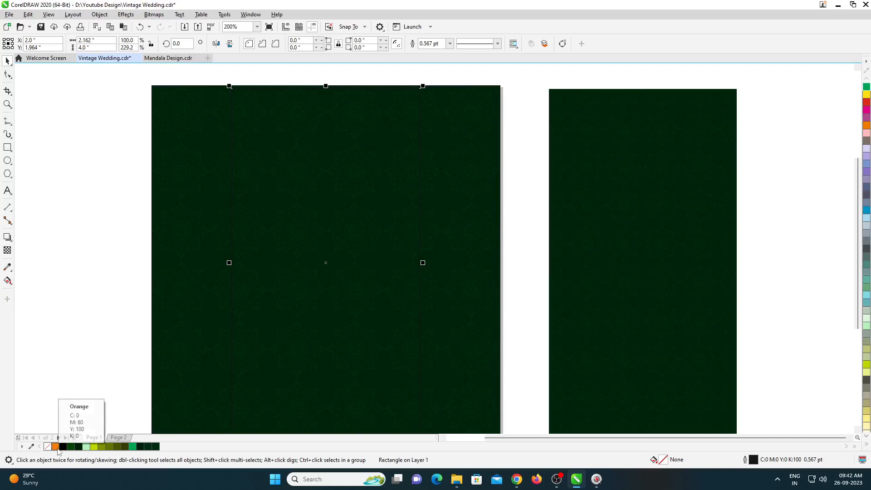
left_click(76, 446)
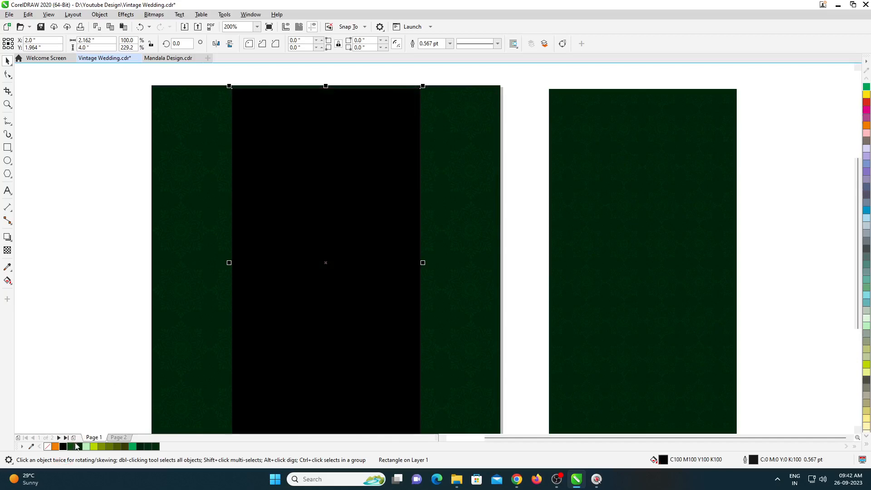
- Add a drop shadow to the black rectangle and set its feathering direction to Outside
left_click(7, 238)
left_click_drag(232, 263, 421, 263)
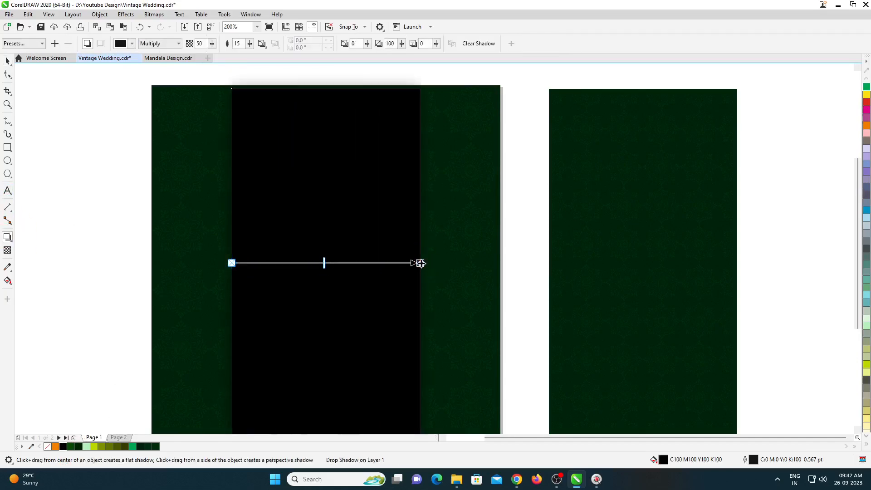
left_click(262, 44)
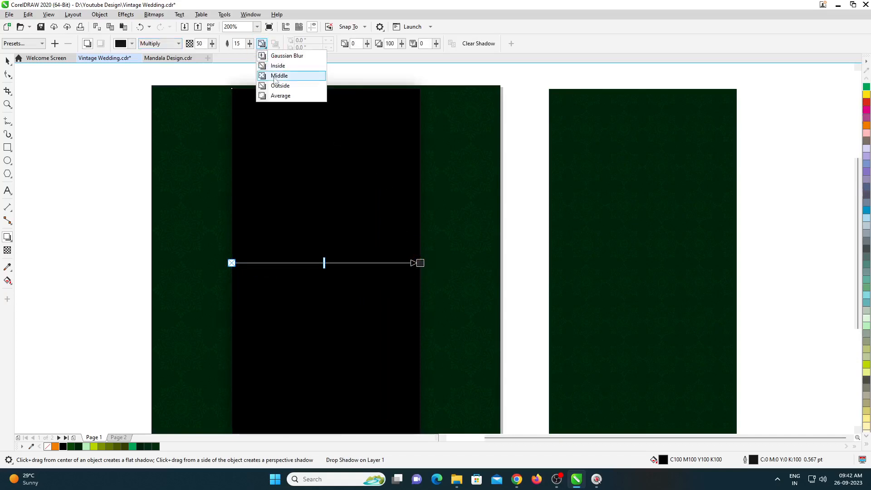
left_click(271, 85)
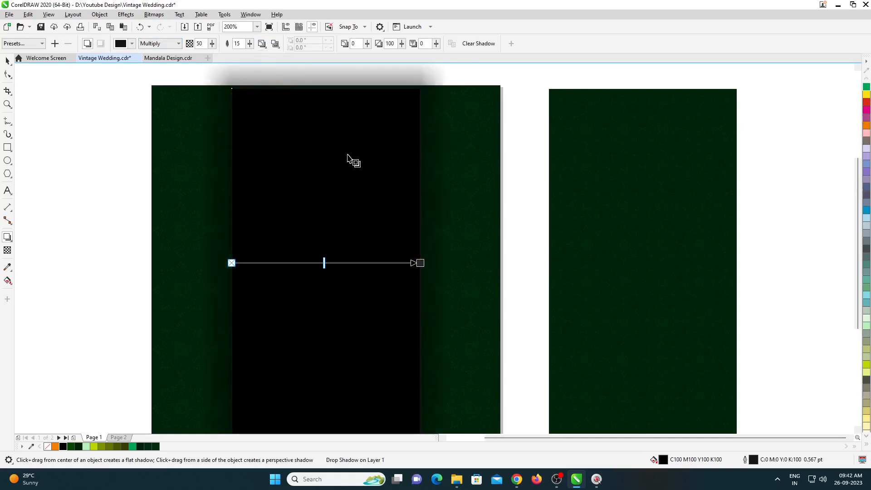
- Try a shadow opacity of 22 with a feathering of 2
double_click(203, 44)
type("22")
key("Tab")
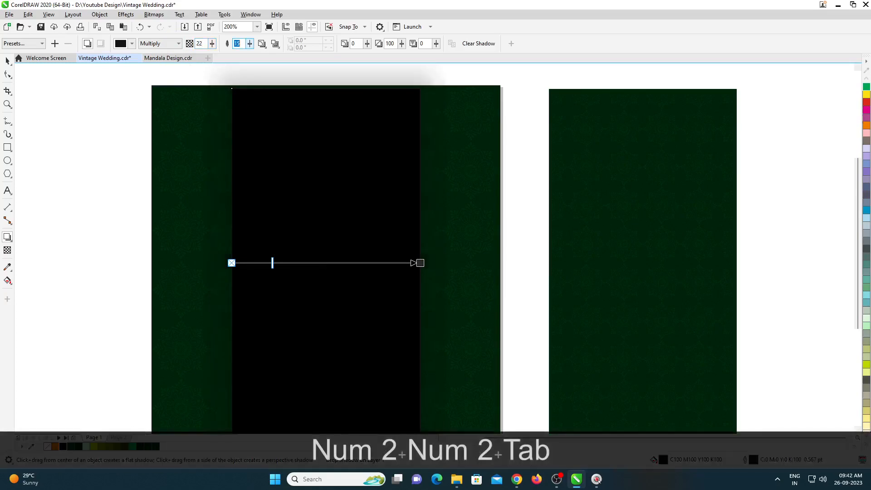
type("1")
key("shift+Left")
type("2")
key("Tab")
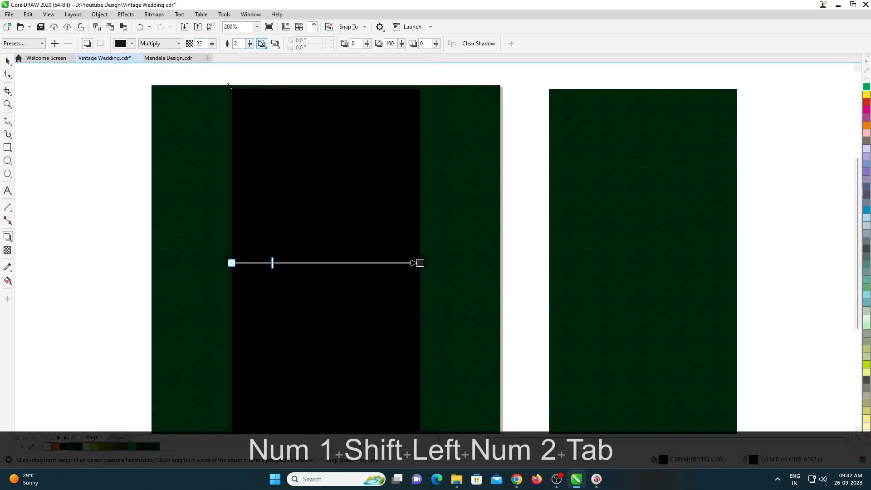
- Set the drop shadow's opacity to 25 and its feathering to 5
scroll(233, 266, "up", 5)
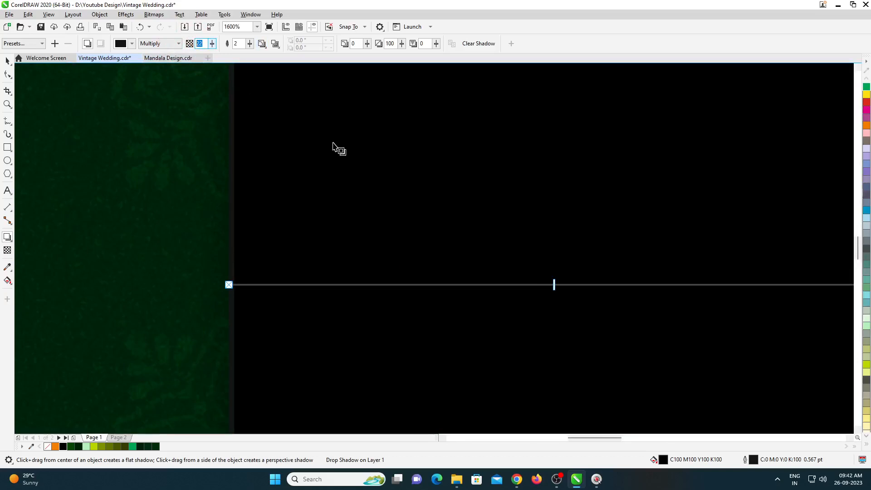
type("25")
key("Tab")
key("Return")
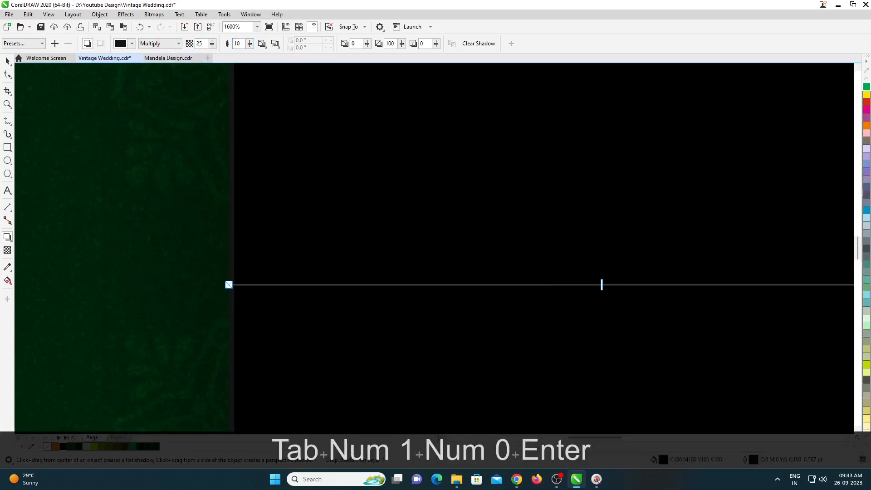
type("5")
key("Return")
- Switch the drop shadow's merge mode to Normal and pick the darkest black as its colour
left_click(178, 43)
left_click(164, 51)
scroll(219, 230, "down", 3)
left_click(131, 43)
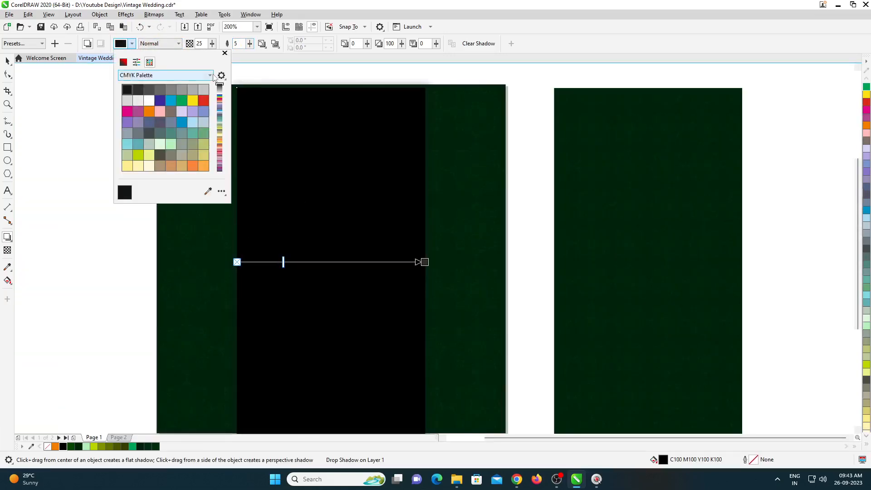
left_click(124, 63)
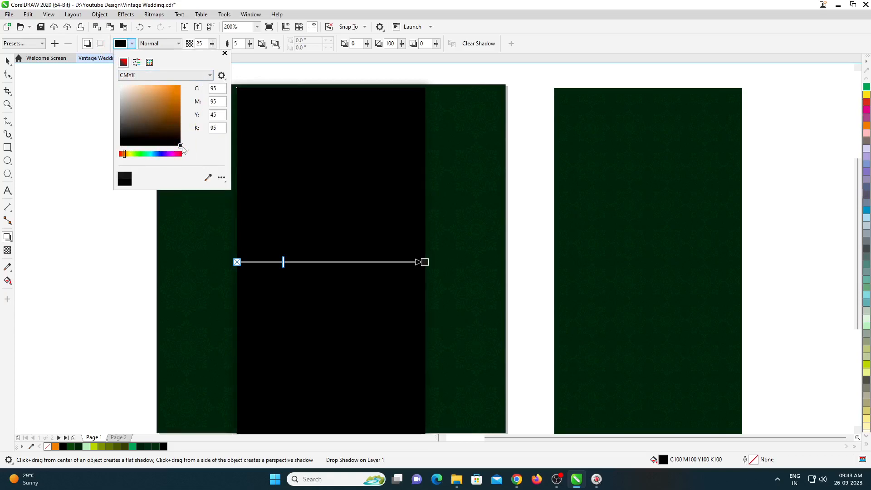
left_click(181, 146)
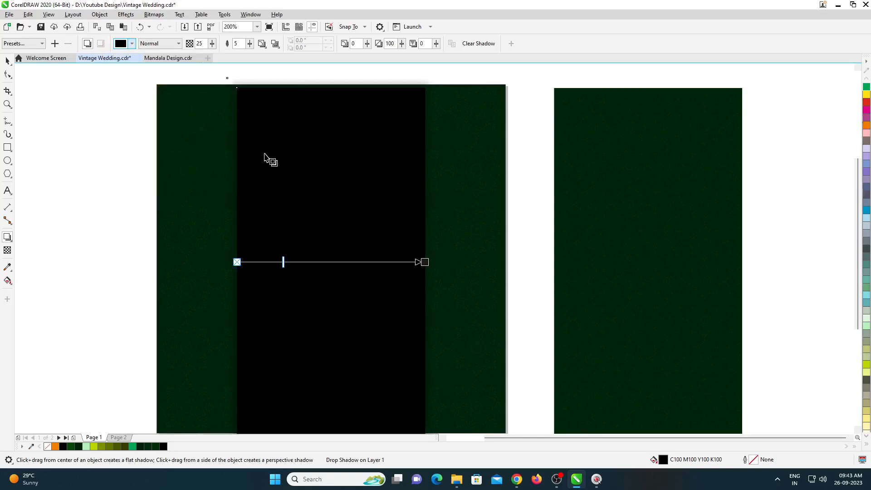
- Break the drop shadow apart from the black rectangle and delete the rectangle, keeping only the shadow
scroll(311, 284, "down", 1)
scroll(313, 278, "up", 1)
left_click(7, 61)
scroll(245, 173, "down", 1)
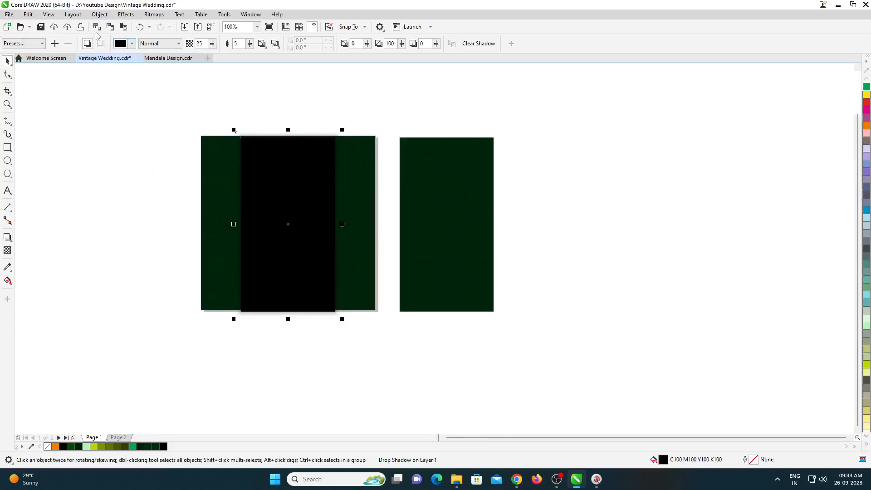
left_click(100, 14)
left_click(122, 228)
left_click(249, 187)
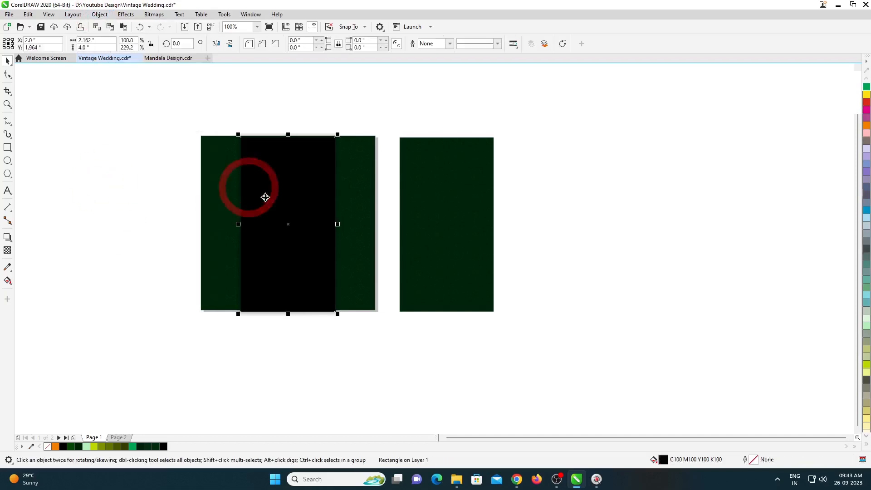
scroll(284, 205, "up", 1)
key("Delete")
- Centre the separate green mandala panel horizontally on the background and move the detached shadow one level back behind the panel
scroll(376, 220, "down", 1)
left_click(513, 222)
left_click(360, 211, "shift")
key("shift+c")
left_click(478, 224)
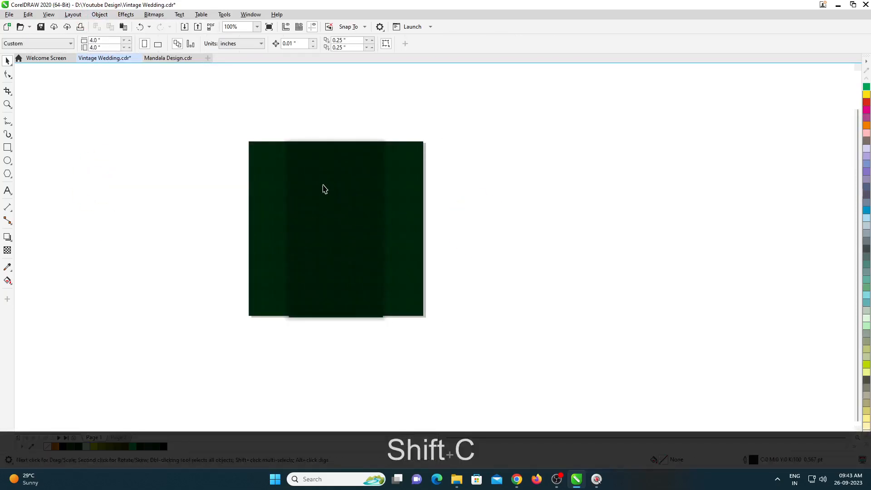
left_click(325, 189)
scroll(325, 189, "up", 1)
key("ctrl+Page_Down")
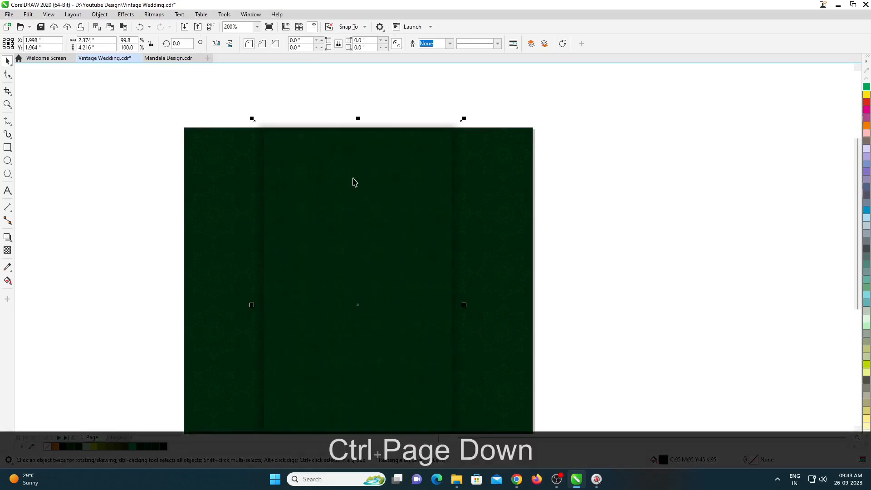
- Align the mandala panel with the top edge of the green background
scroll(354, 182, "down", 1)
scroll(355, 256, "up", 1)
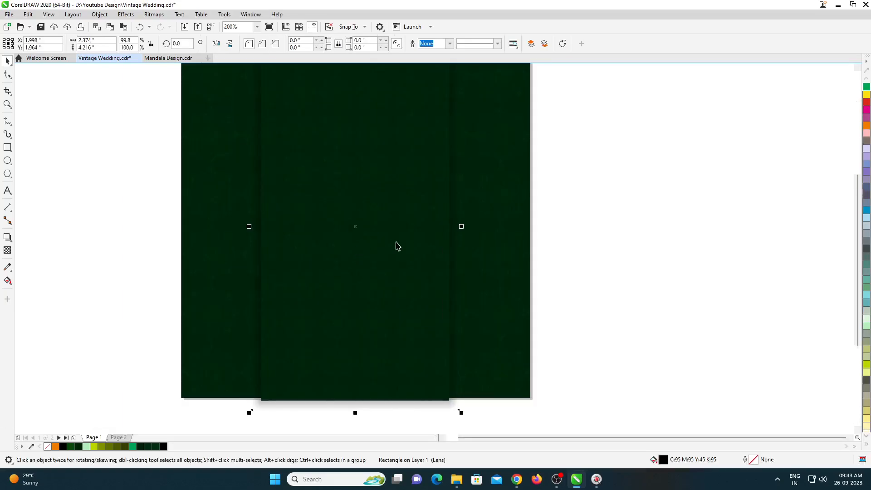
scroll(445, 219, "down", 1)
left_click(486, 230, "shift")
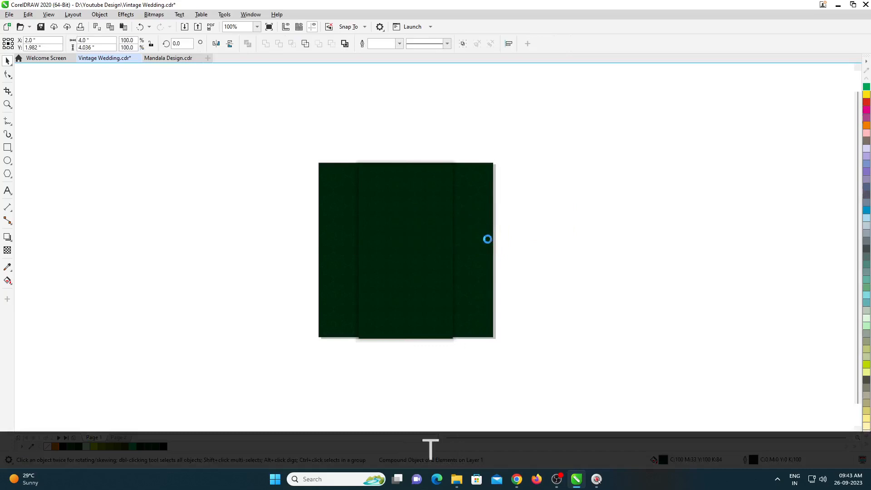
left_click(546, 231)
- Paste the black mandala, scale it to about 1.95 inches wide and place it over the middle of the card's top edge
scroll(397, 213, "up", 1)
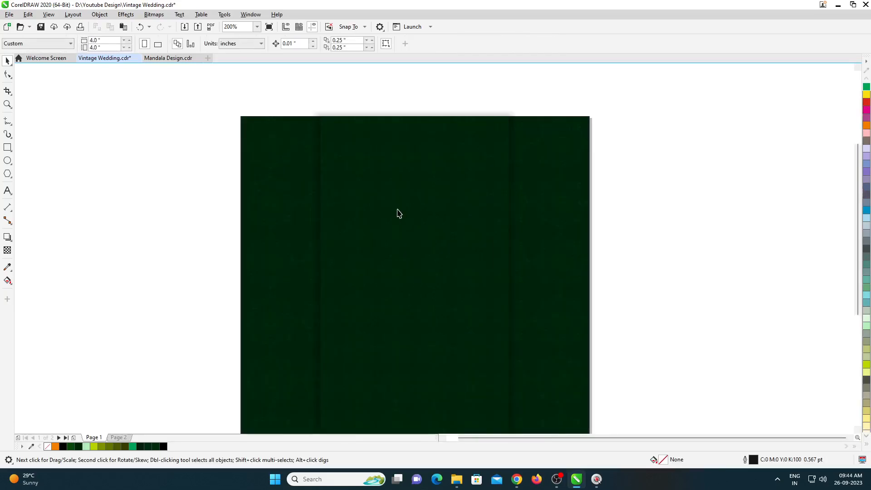
scroll(384, 201, "down", 1)
scroll(389, 268, "up", 1)
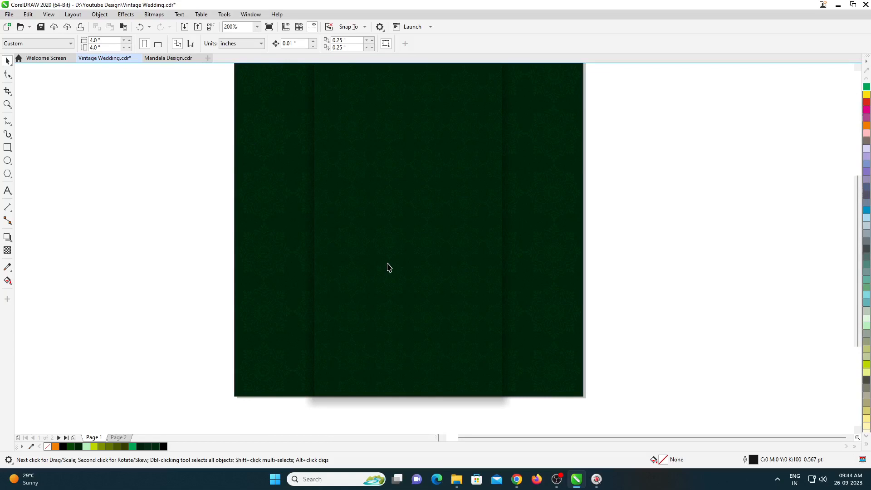
scroll(267, 293, "up", 3)
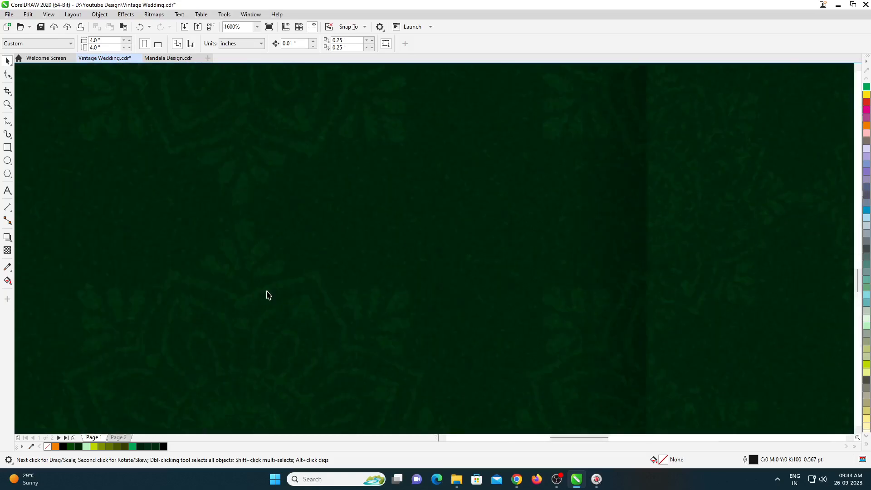
scroll(307, 289, "down", 3)
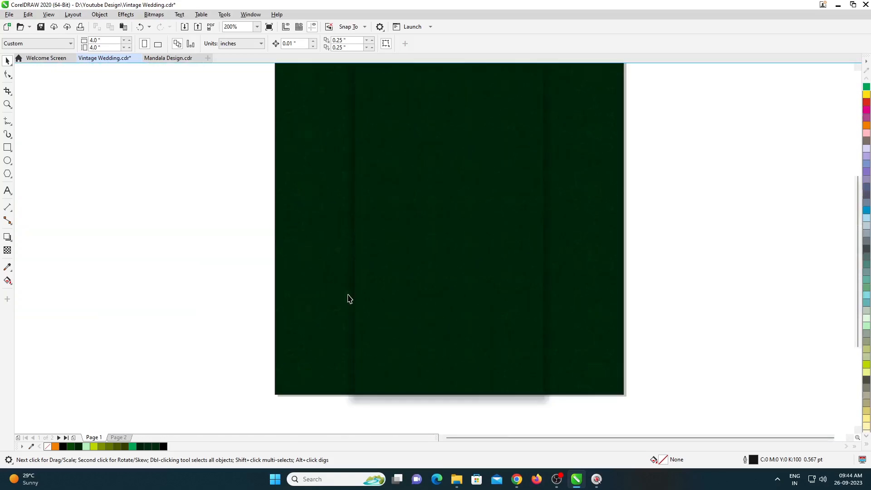
key("F4")
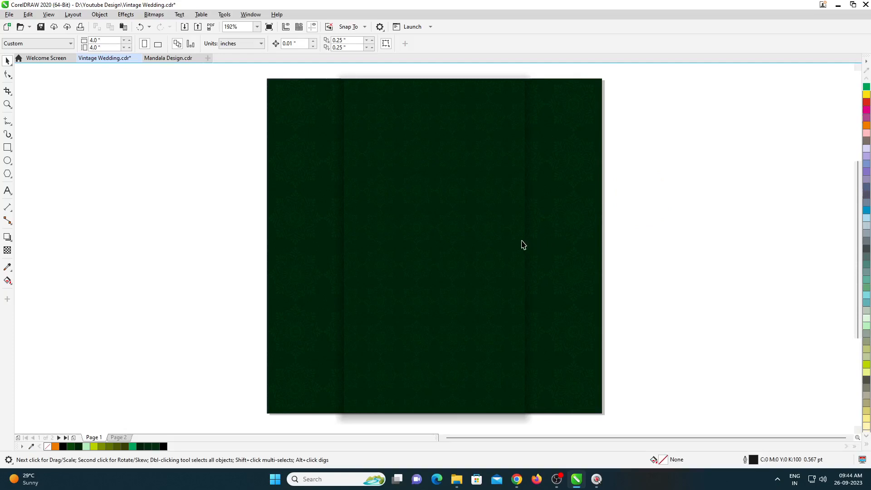
key("ctrl+v")
left_click_drag(541, 244, 584, 292)
left_click_drag(560, 247, 494, 185)
- Give the pasted mandala a fountain fill and set its start colour to golden brown, C7 M46 Y98 K34
double_click(663, 460)
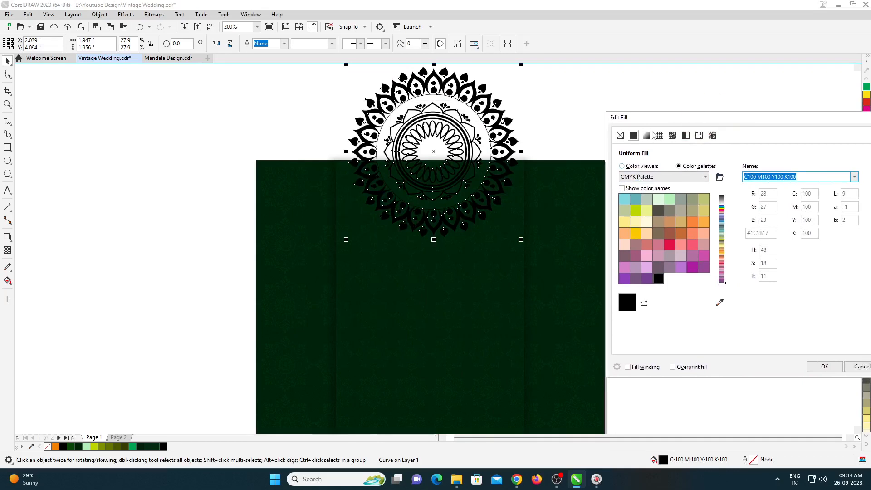
left_click(648, 136)
left_click(679, 297)
left_click(670, 298)
left_click(666, 299)
left_click(666, 315)
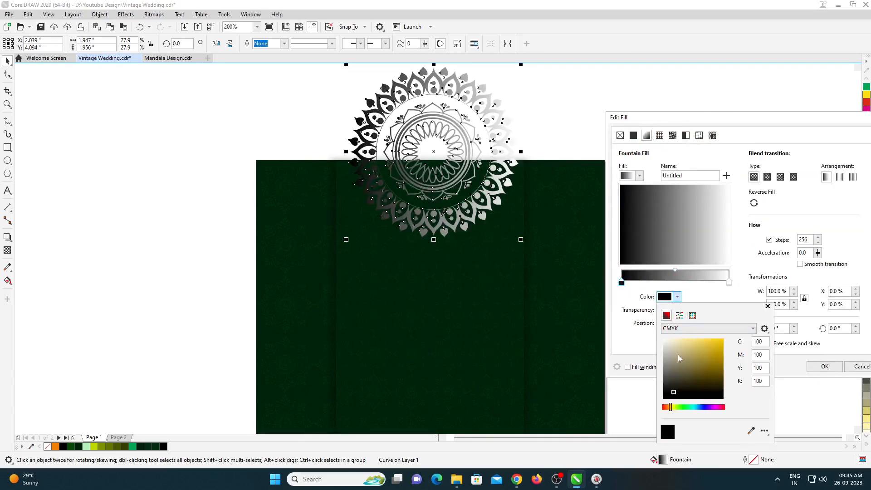
left_click(670, 407)
left_click(669, 407)
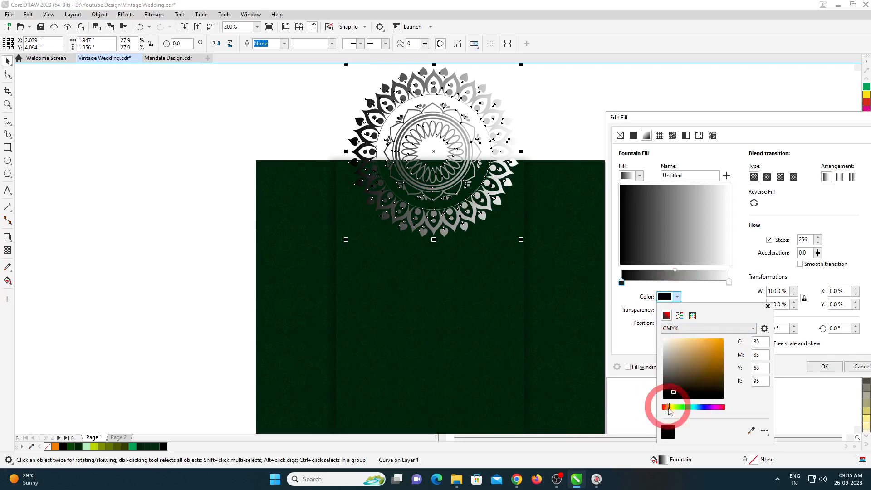
mouse_move(676, 392)
left_mouse_down()
mouse_move(709, 370)
mouse_move(701, 375)
mouse_move(713, 355)
left_mouse_up()
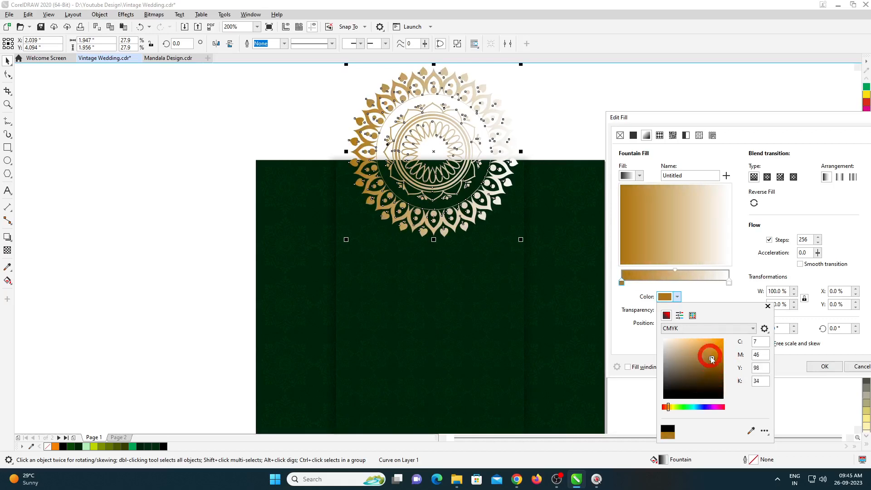
- Switch the fountain fill's end node to CMYK and sample the start node's golden brown for it
left_click(729, 282)
left_click(677, 297)
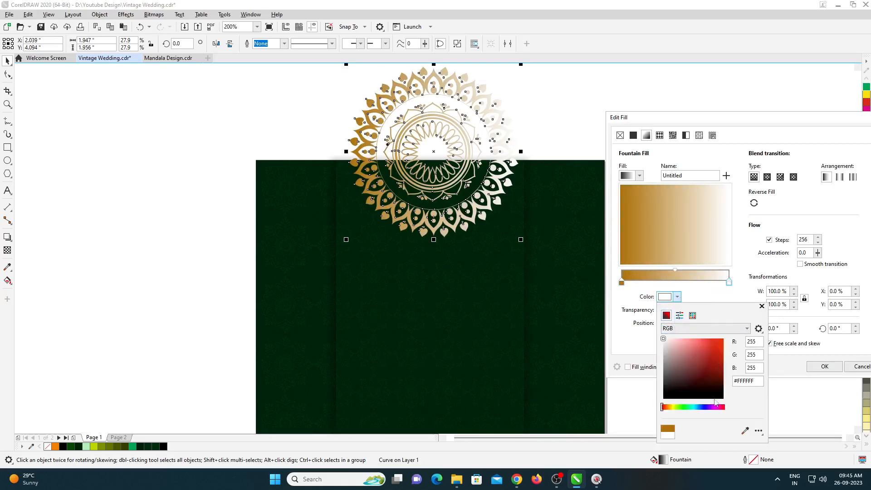
left_click(706, 329)
left_click(689, 346)
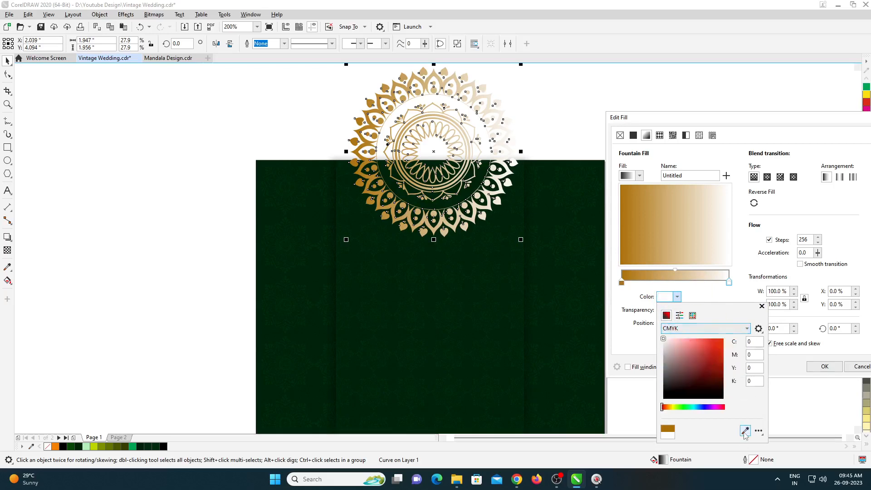
left_click(745, 430)
left_click(675, 426)
left_click(621, 284)
left_click(677, 297)
left_click(677, 297)
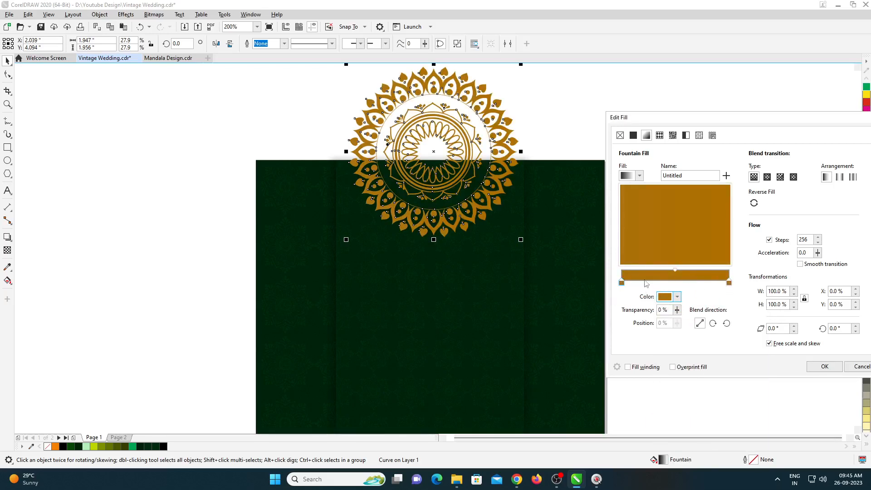
- Add two fountain fill nodes: tan C20 M31 Y55 K12 in the first half and light gold C8 M18 Y37 K0 at 74%
double_click(655, 276)
left_click(677, 297)
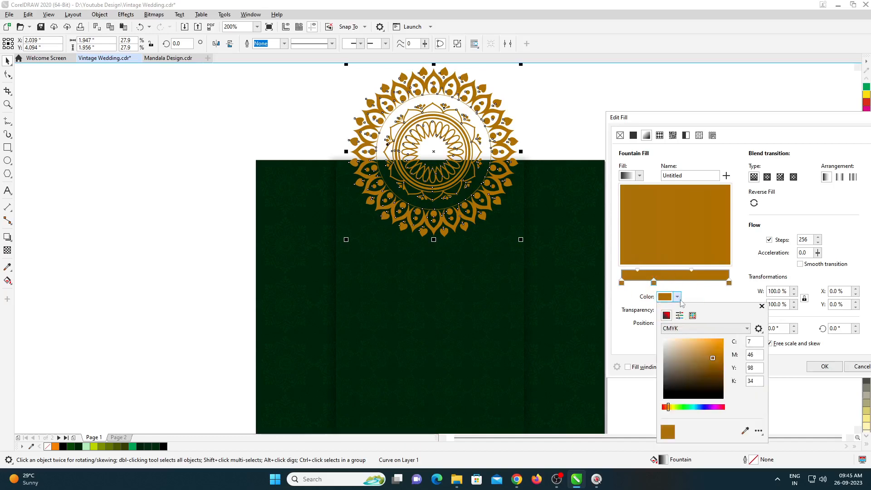
left_click_drag(699, 357, 687, 354)
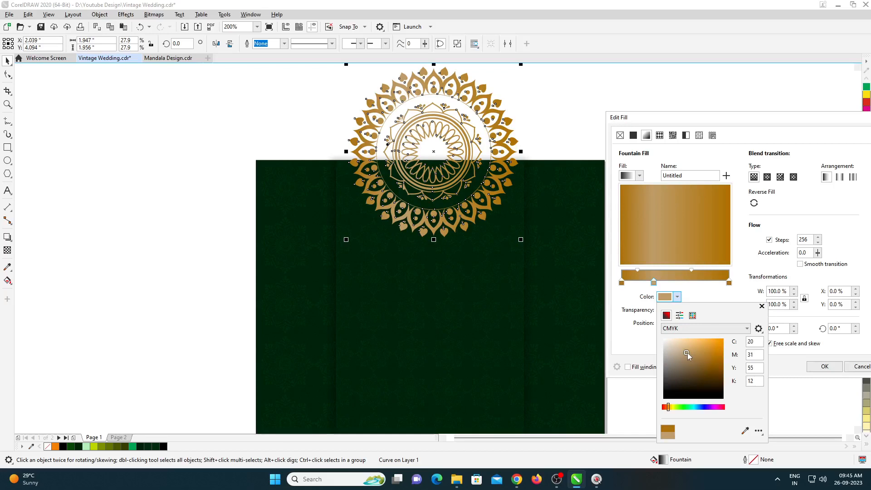
left_click(699, 274)
double_click(701, 275)
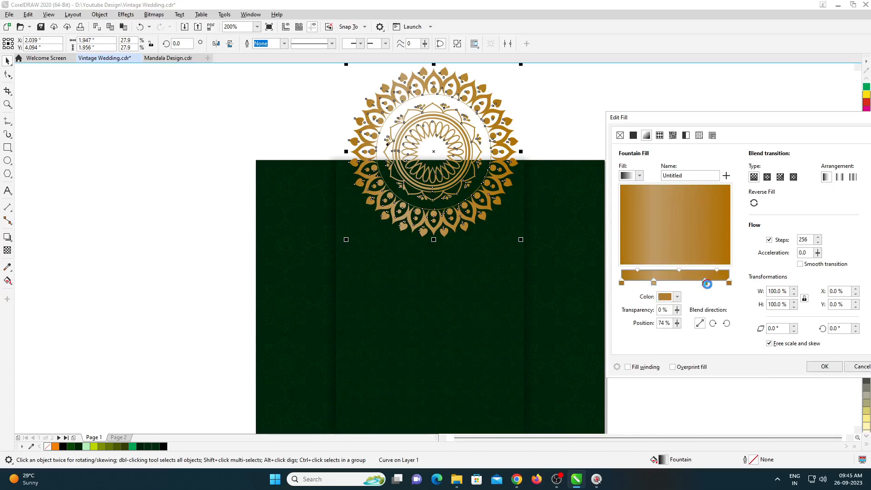
left_click(678, 297)
left_click(679, 344)
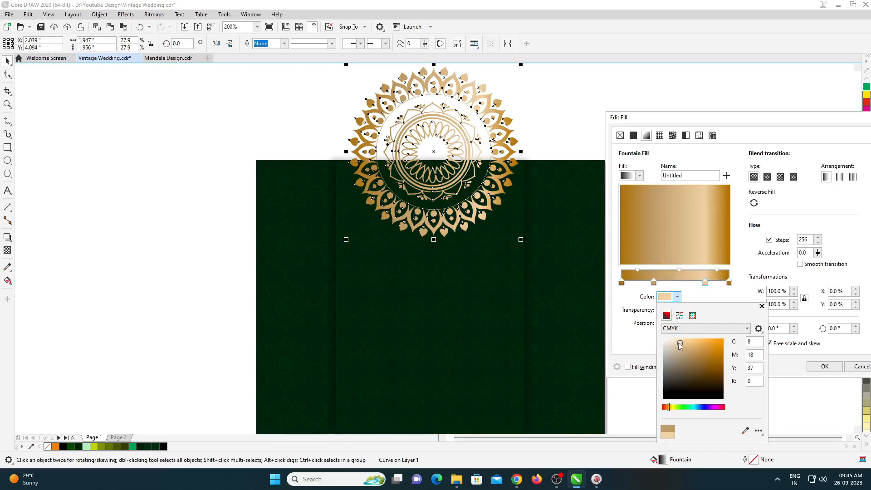
- Add a node at 55% between the tan and light gold nodes and sample the end node's golden brown for it
left_click(682, 277)
double_click(681, 276)
left_click(677, 297)
left_click(745, 431)
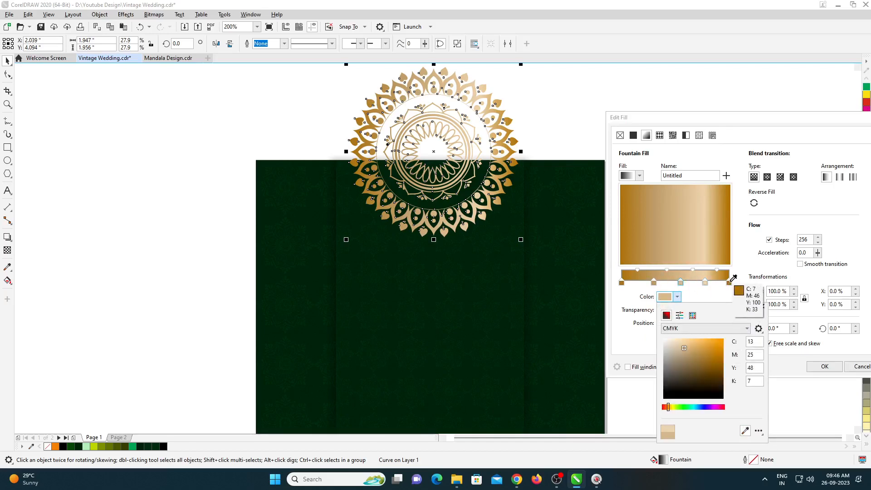
left_click(729, 283)
- Shift the tan node closer to the start, move the middle golden brown node to 53%, and apply the fountain fill
left_click(654, 284)
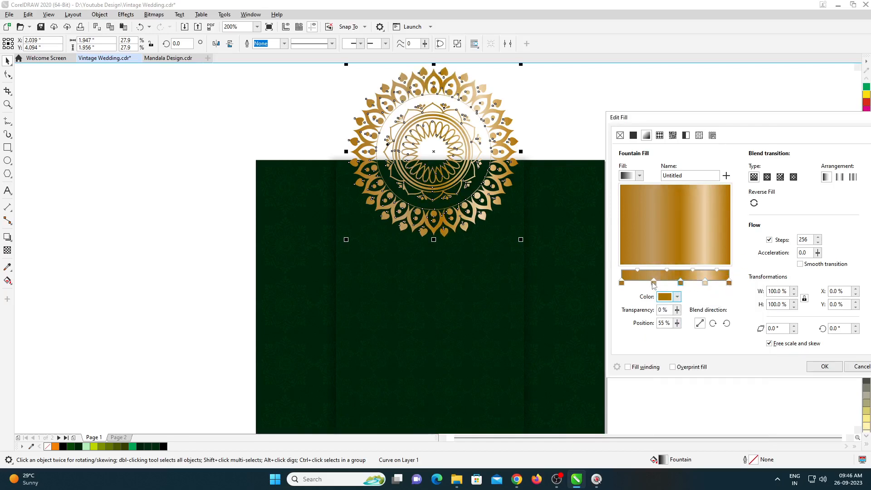
left_click(662, 271)
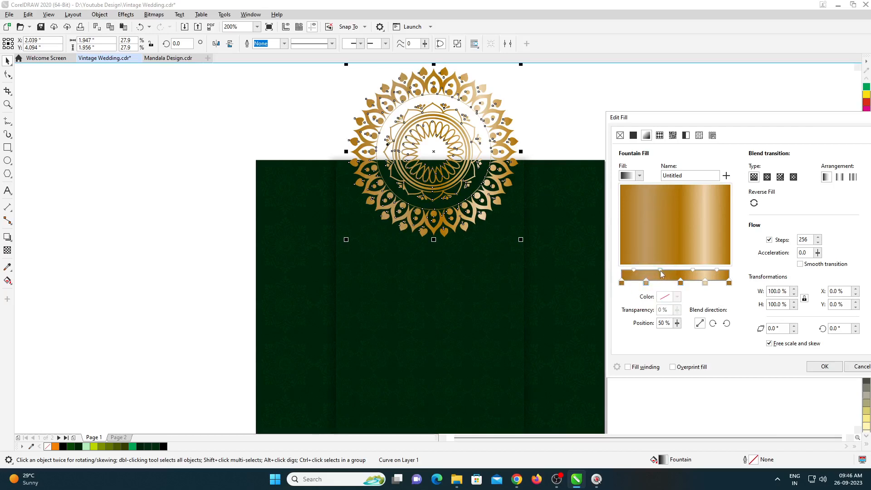
left_click(646, 283)
left_click(678, 283)
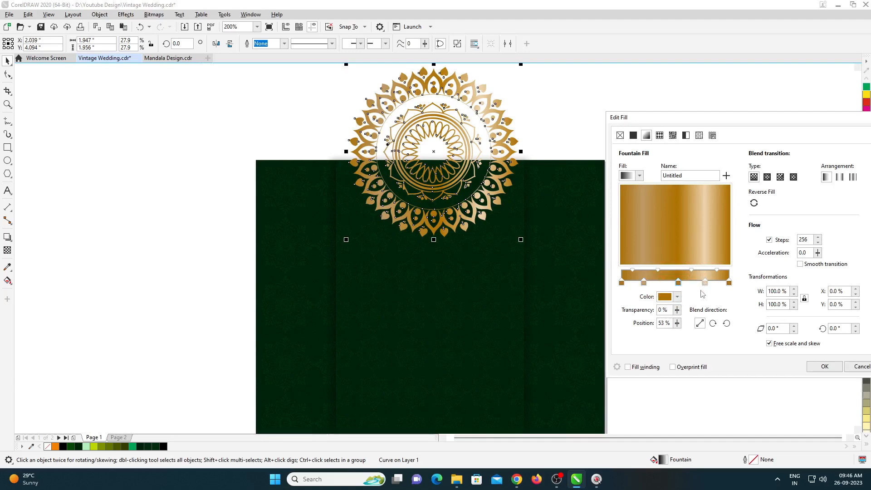
left_click(824, 366)
- PowerClip the gold mandala inside the centre panel, positioned so that its lower half hangs from the panel's top edge
scroll(402, 262, "down", 1)
left_click_drag(364, 150, 511, 282)
scroll(413, 229, "up", 1)
left_click_drag(330, 278, 321, 287)
left_click(525, 198, "ctrl")
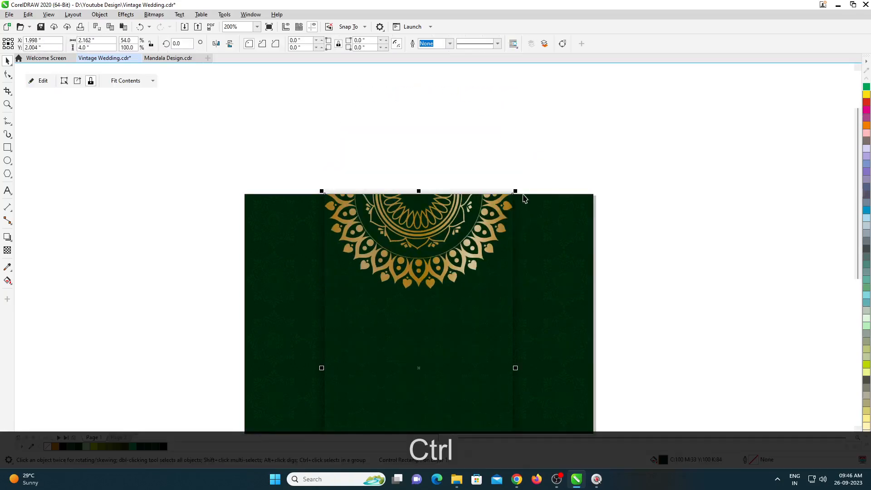
scroll(427, 212, "down", 1)
scroll(432, 222, "up", 1)
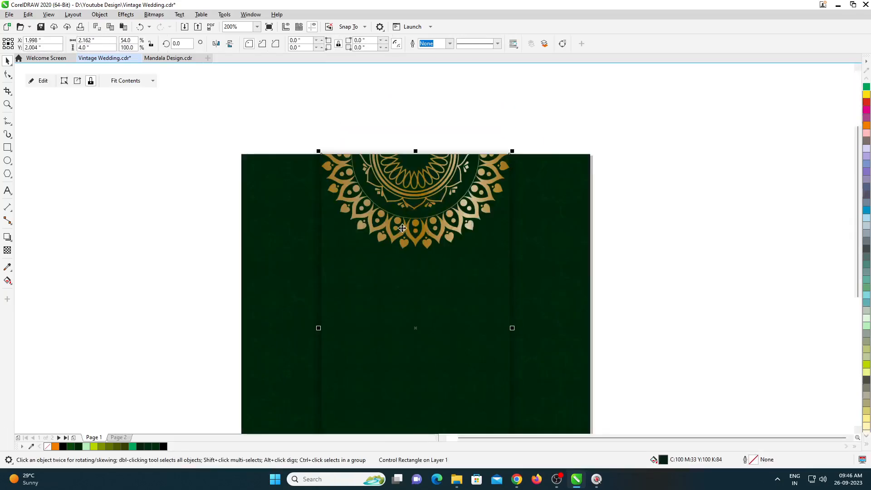
- Examine the gold mandala's gradient and texture on the panel up close and in the full card view
key("Escape")
scroll(387, 245, "up", 3)
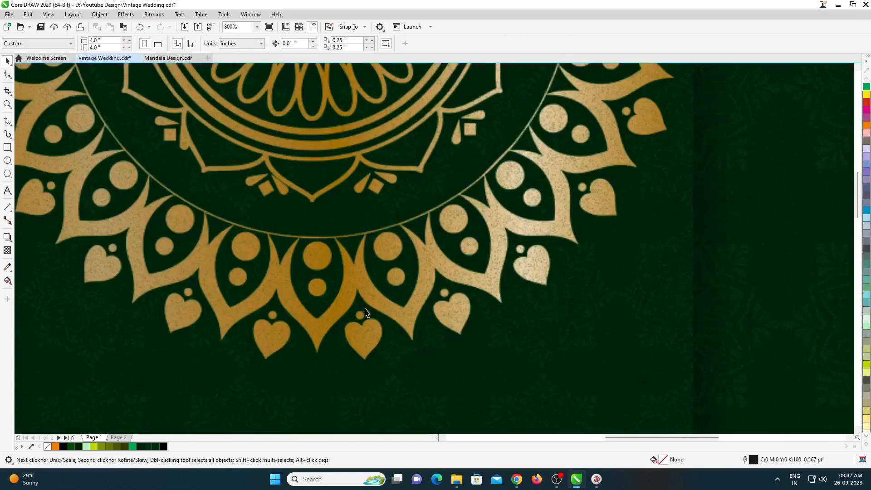
scroll(392, 252, "down", 1)
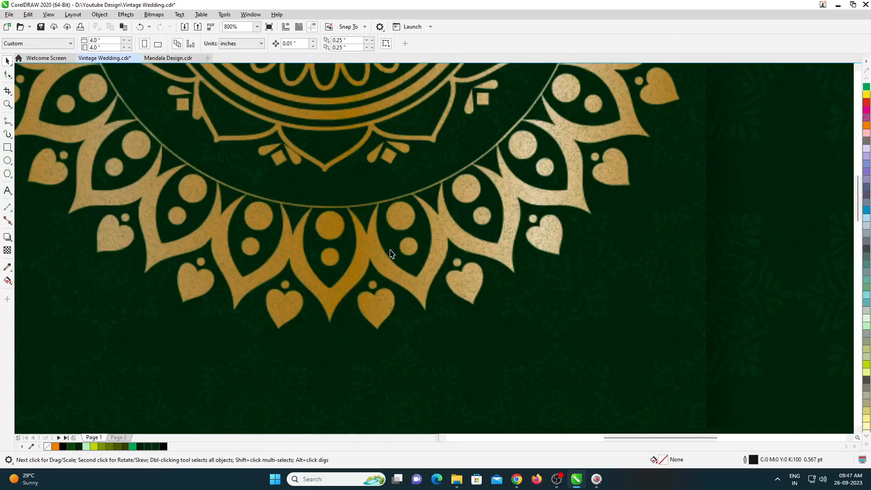
scroll(393, 253, "down", 1)
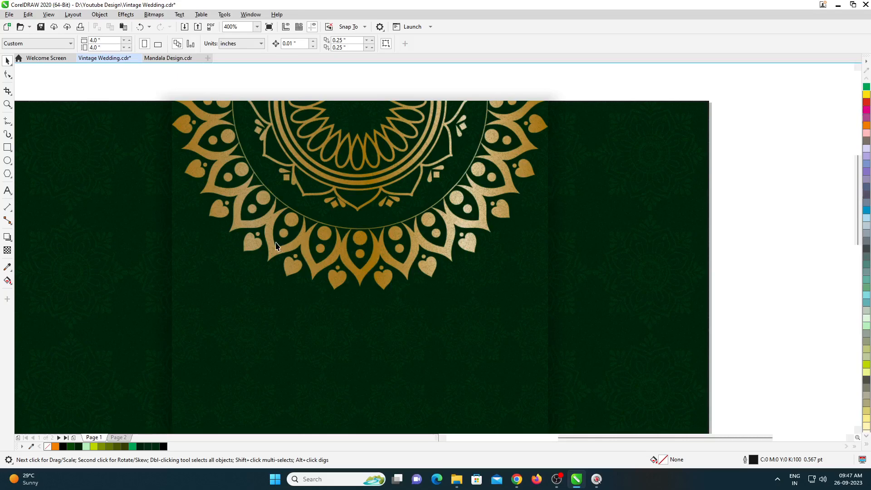
scroll(277, 247, "up", 1)
scroll(292, 230, "down", 2)
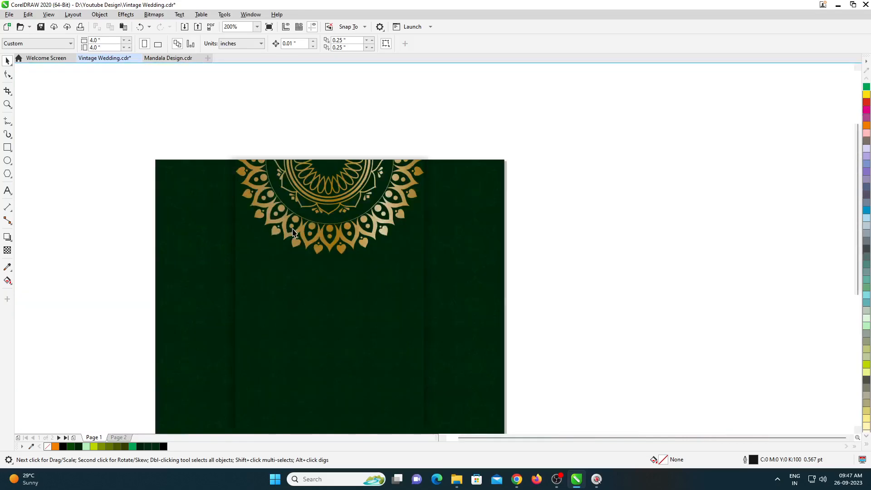
key("F4")
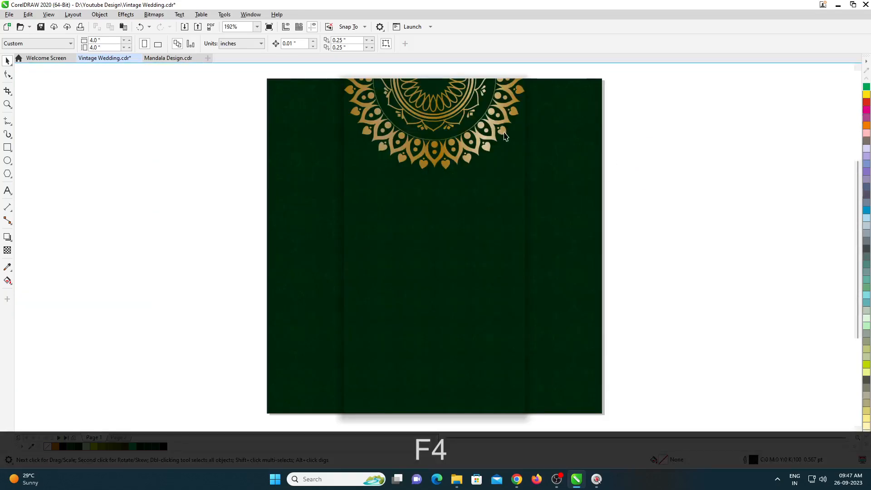
- Edit the panel's PowerClip contents and move the gold mandala higher, so that less of it shows below the top edge
left_click(490, 116)
left_click(654, 186, "ctrl")
left_click(472, 141, "ctrl")
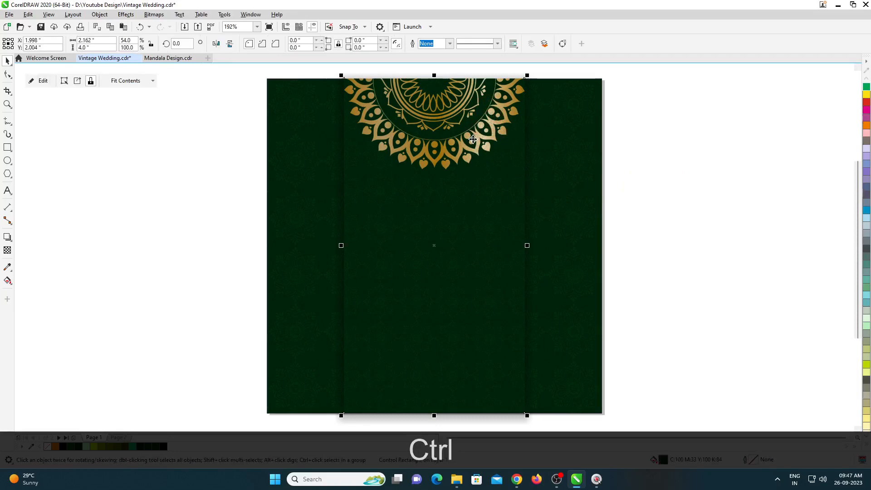
left_click_drag(476, 140, 477, 116)
left_click(645, 146, "ctrl")
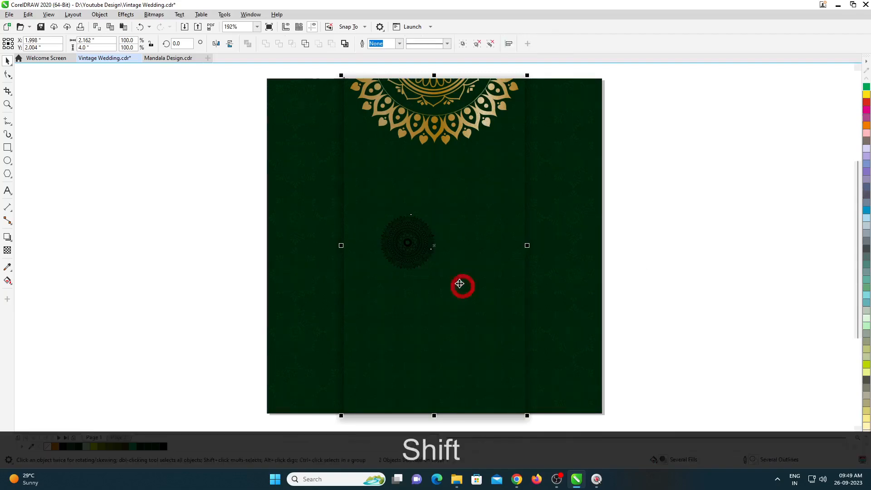
- Move the small black mandala onto the card, enlarge it to about 1.66 inches, and place it to the right of the card
left_click_drag(661, 179, 336, 279)
left_click_drag(443, 278, 483, 319)
left_click_drag(431, 255, 683, 230)
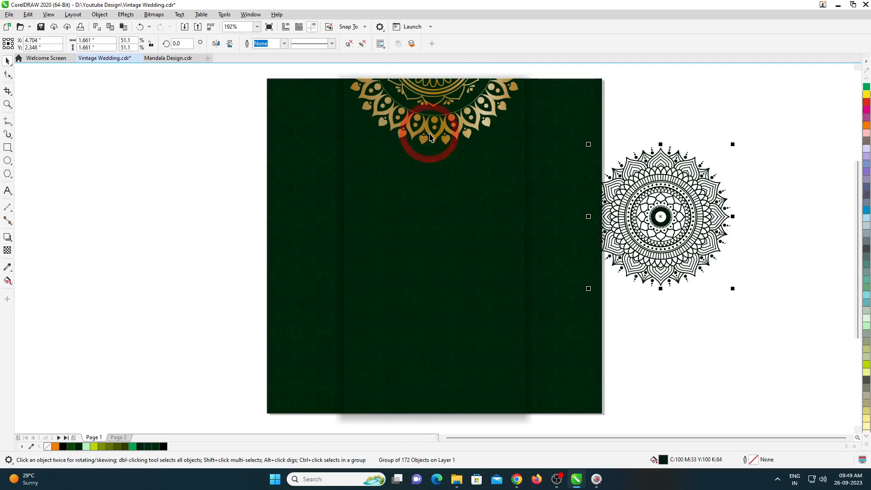
- Copy the gold mandala from the centre panel's PowerClip and place the copy over the card's right side
left_click(454, 130, "ctrl")
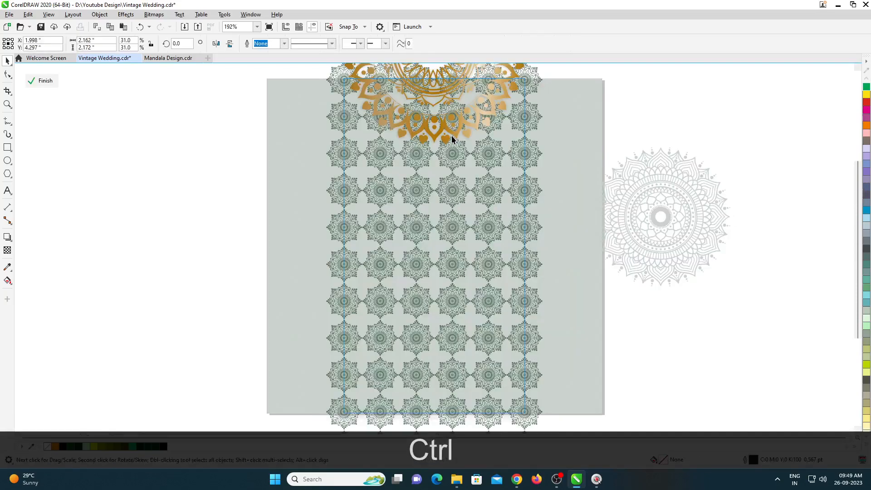
left_click(635, 136, "ctrl")
key("ctrl+v")
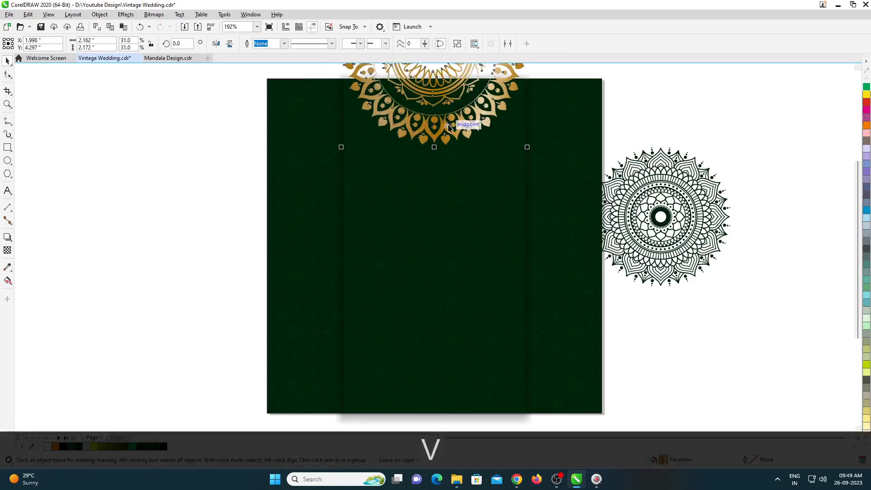
left_click_drag(446, 119, 530, 232)
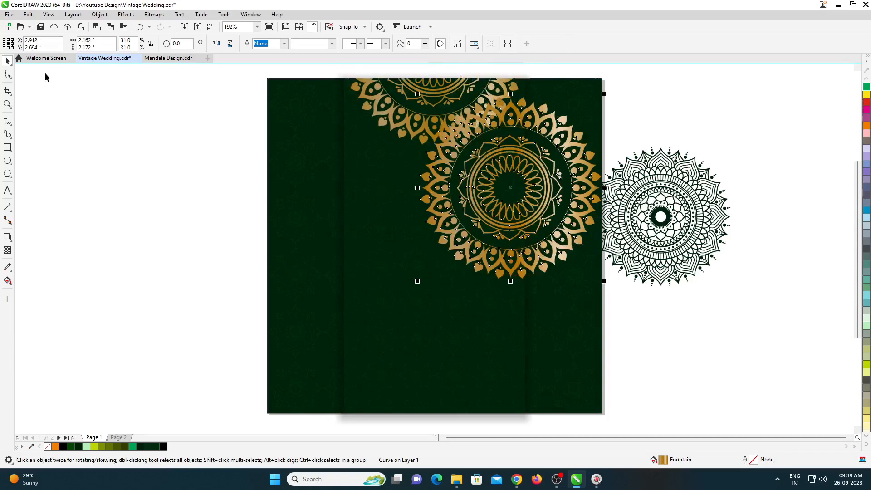
key("ctrl+z")
- Copy the gold fountain fill from the copied mandala to the black mandala, and delete the copy
left_click(679, 165)
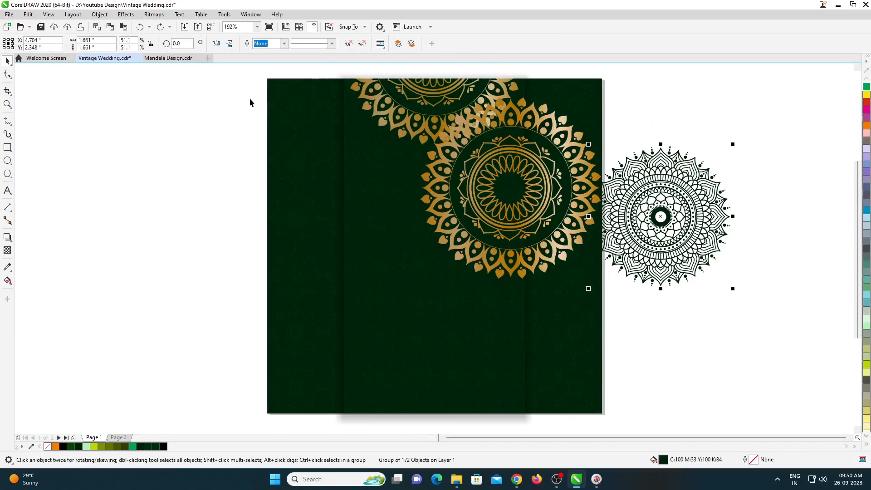
left_click(28, 14)
left_click(45, 81)
left_click(502, 253)
left_click(430, 169)
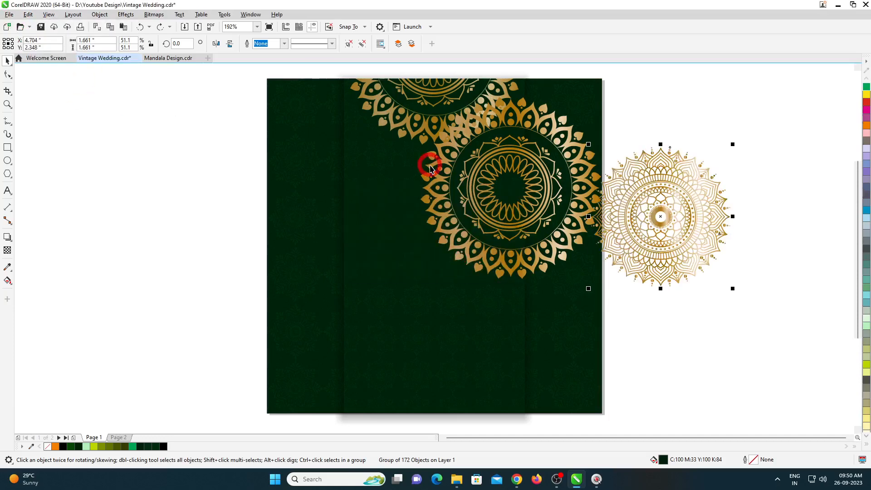
left_click(579, 136)
key("Delete")
- Try the newly gold, fine-lined mandala over the panel's top edge, and move it back to the right of the card
scroll(665, 218, "down", 3)
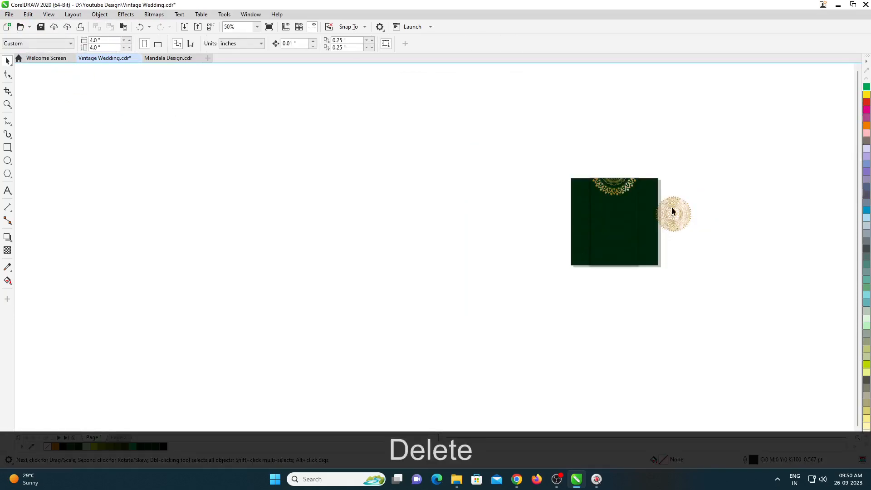
scroll(667, 219, "up", 1)
left_click(667, 219)
left_click_drag(667, 219, 550, 153)
scroll(590, 143, "up", 2)
scroll(489, 191, "down", 1)
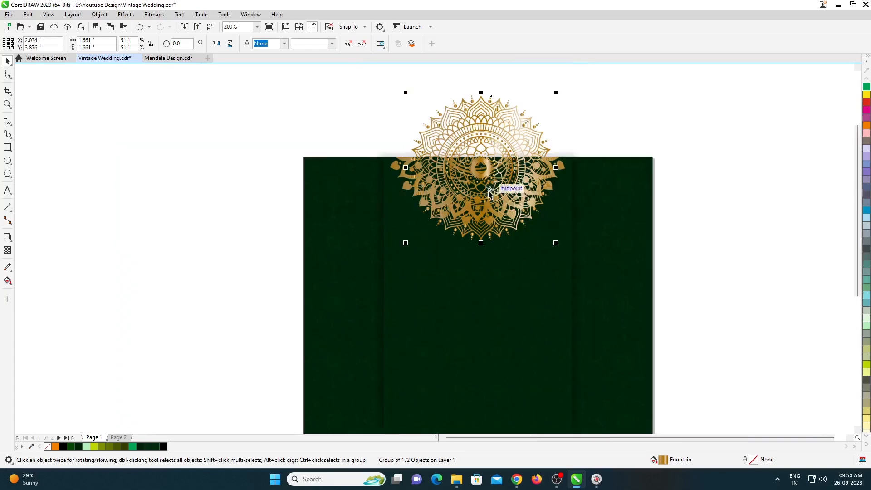
left_click_drag(482, 140, 709, 146)
- Cut the heart-edged gold mandala out of the centre panel's PowerClip and place it to the left of the card
left_click(525, 180, "ctrl")
scroll(462, 226, "down", 1)
left_click(484, 137)
key("ctrl+x")
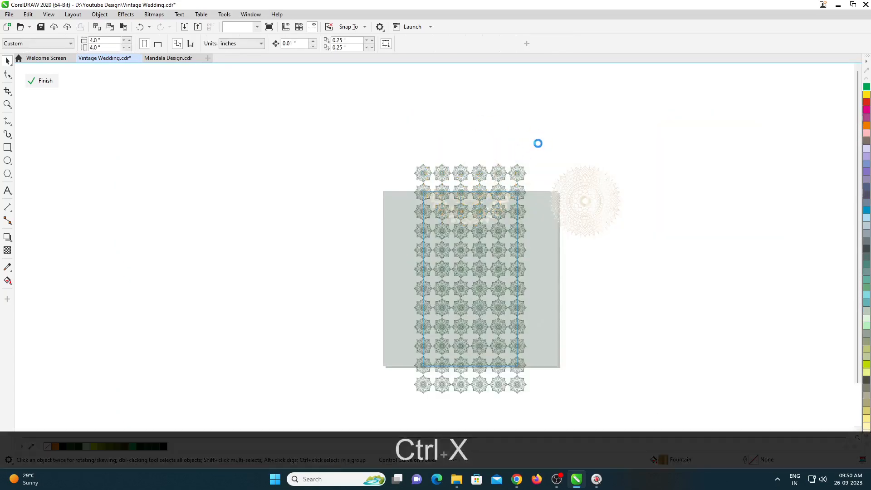
key("ctrl+v")
left_click_drag(472, 182, 319, 181)
- Place the fine-lined gold mandala over the panel's top edge and centre it horizontally on the panel
left_click_drag(605, 200, 490, 195)
left_click(507, 237, "shift")
key("c")
left_click(612, 256)
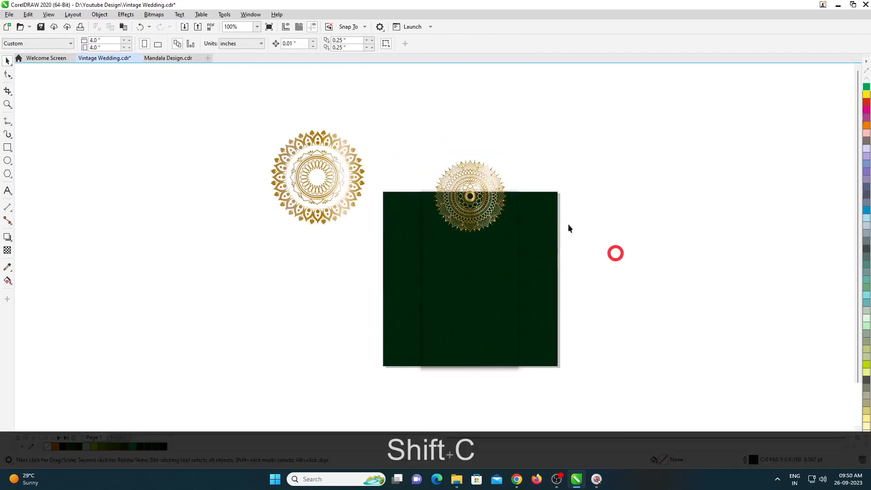
- Enlarge the fine-lined mandala from its centre to about 2.31 inches, slightly wider than the panel, and move it slightly higher
scroll(493, 204, "up", 1)
left_click(521, 258)
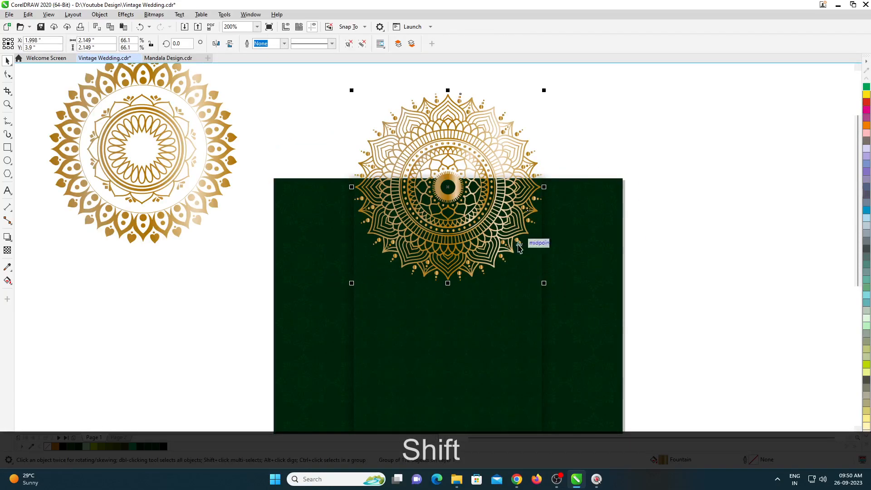
left_click_drag(544, 283, 551, 290)
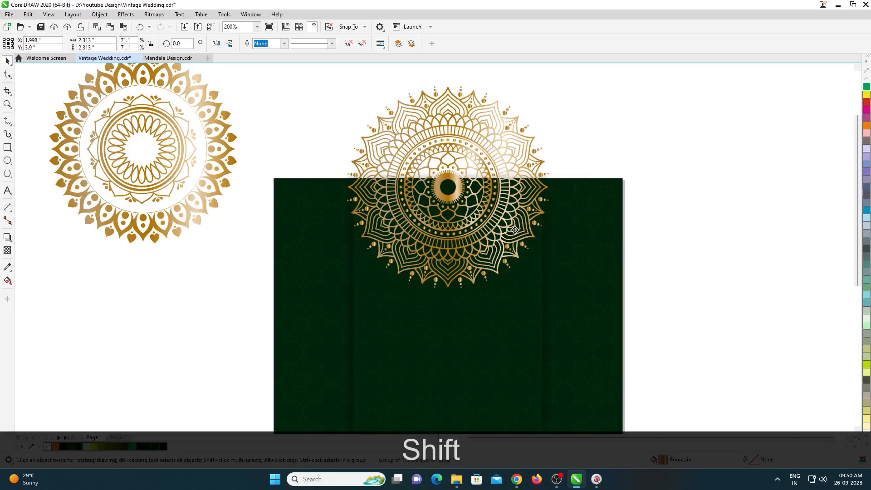
left_click_drag(515, 230, 516, 221)
left_click(595, 162)
- Put the fine-lined gold mandala inside the centre panel's PowerClip so that it is cropped to the panel
left_click(509, 162)
key("ctrl+x")
double_click(514, 226)
key("ctrl+v")
left_click(655, 207, "ctrl")
left_click(666, 212)
scroll(431, 166, "down", 1)
scroll(443, 208, "up", 1)
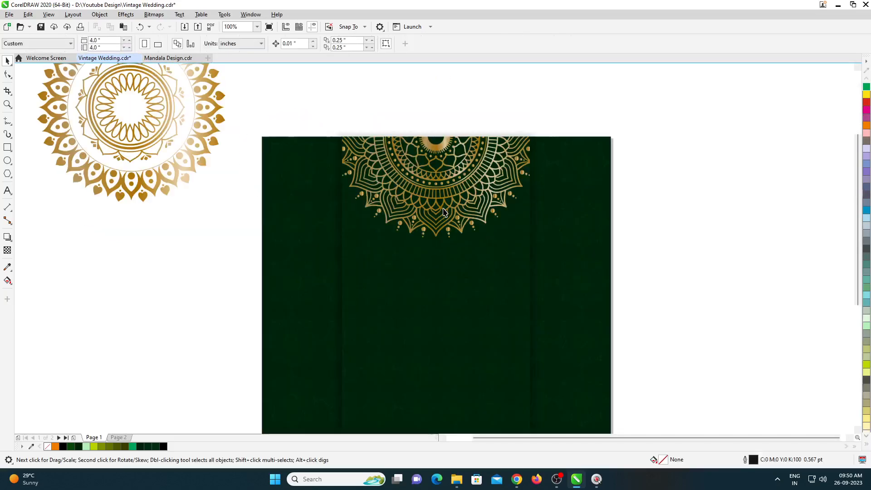
- Move the heart-edged gold mandala onto the card's left side at mid-height and order it behind the centre panel
scroll(316, 184, "down", 1)
left_click(238, 120)
left_click_drag(238, 121, 349, 228)
scroll(343, 239, "up", 3)
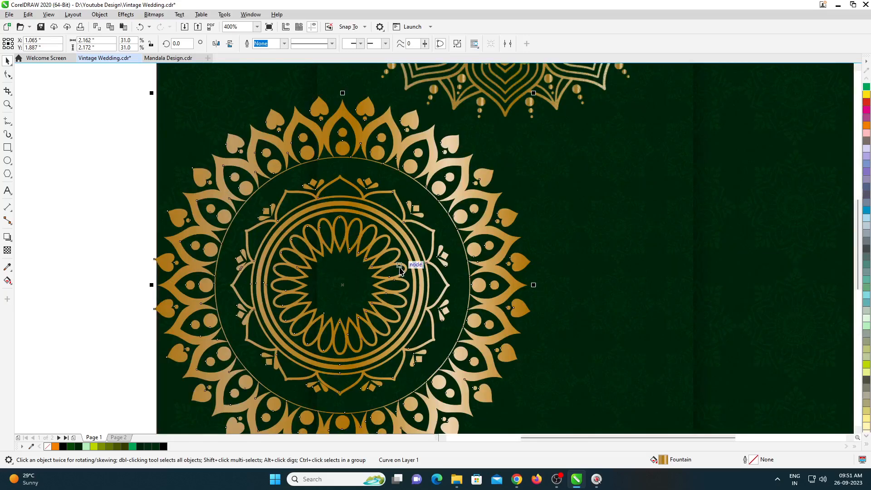
scroll(414, 265, "down", 1)
scroll(365, 207, "down", 1)
scroll(372, 234, "up", 1)
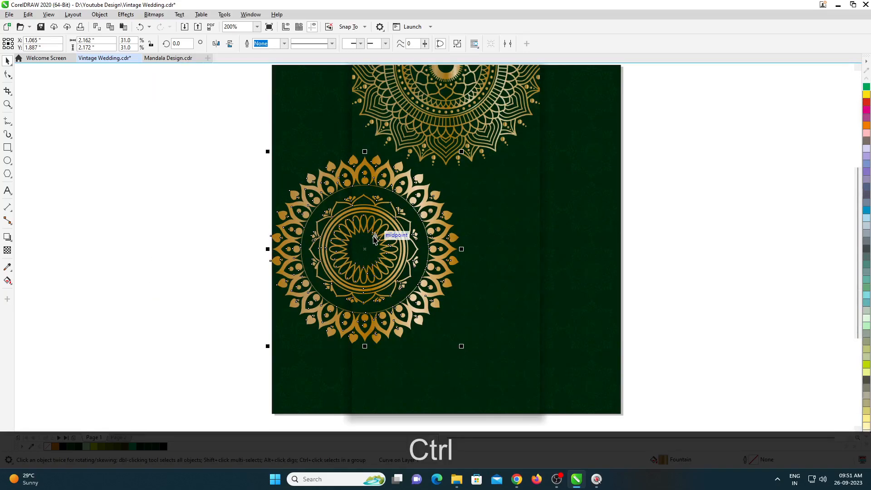
key("shift+ctrl")
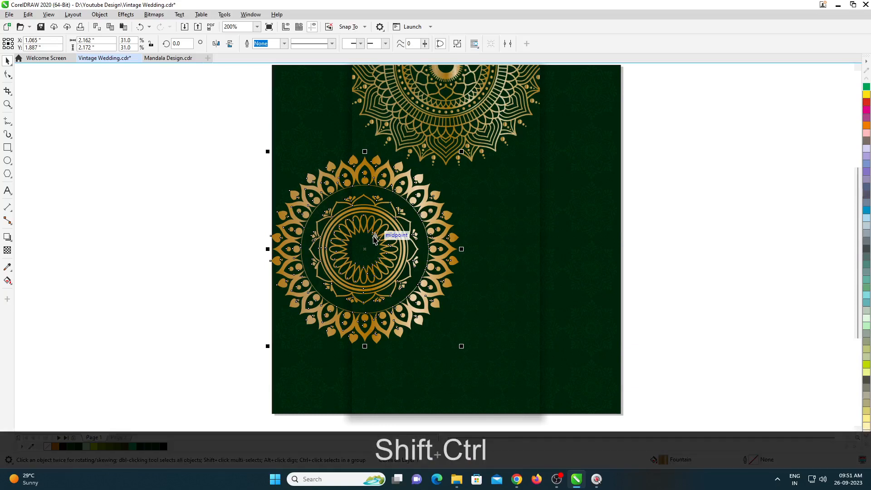
key("ctrl+shift+Page_Down")
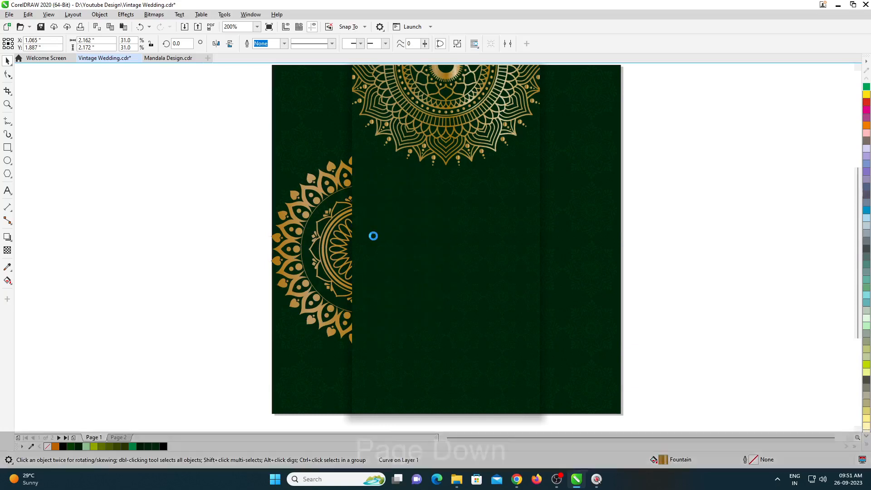
key("Page_Down")
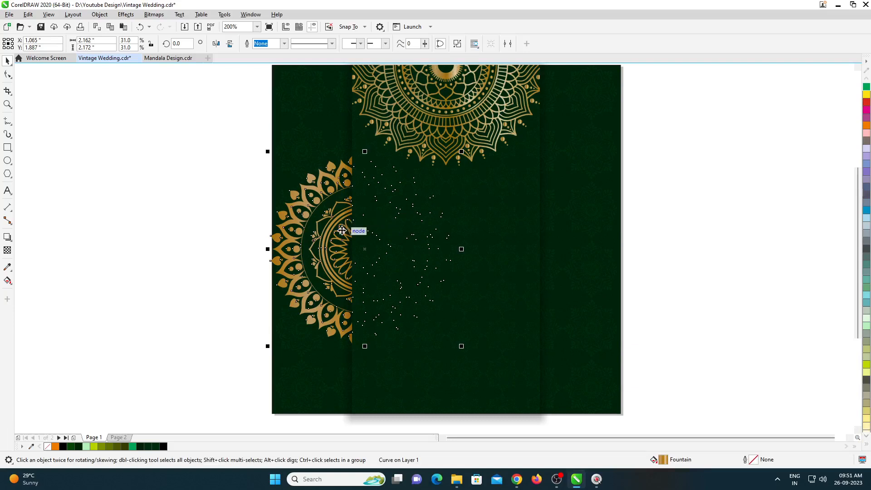
- Align the heart-edged mandala with the card's left edge and put it inside the background square's PowerClip
scroll(337, 227, "down", 1)
scroll(327, 222, "up", 1)
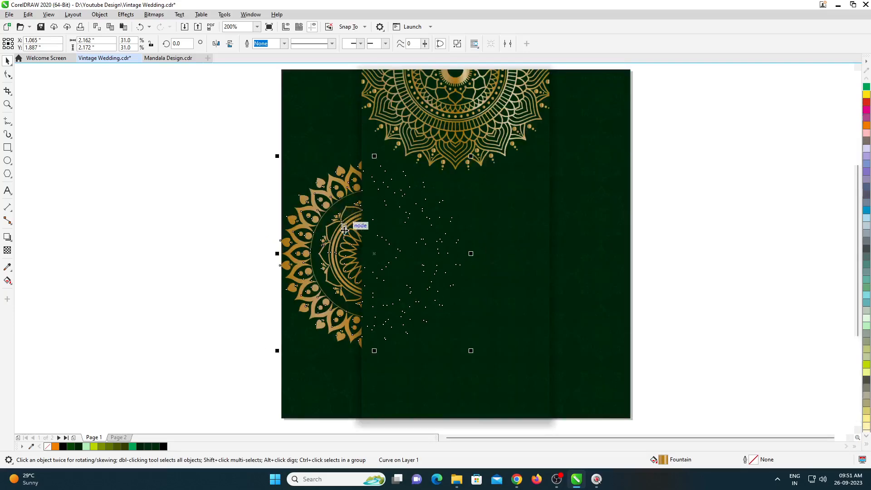
key("l")
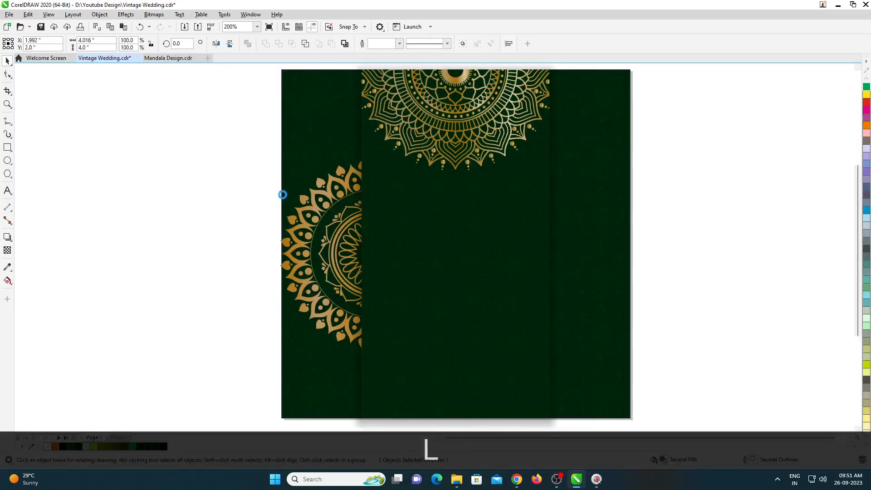
key("ctrl+x")
double_click(307, 128)
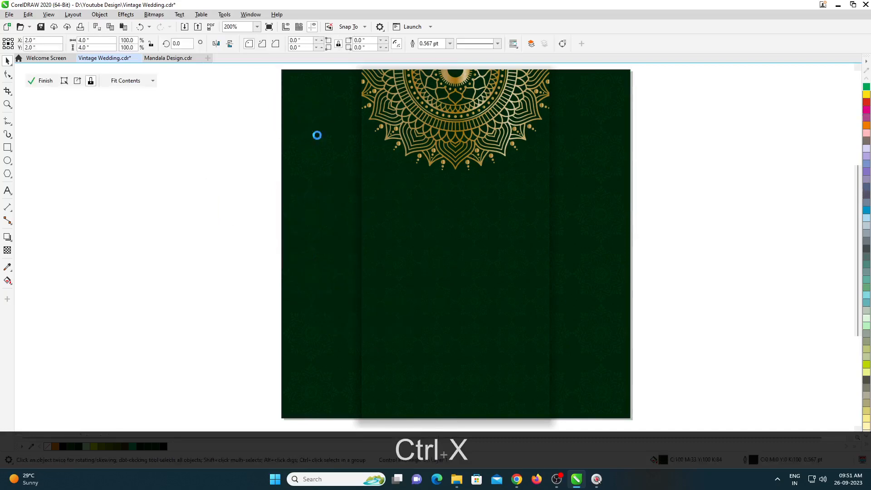
key("ctrl+v")
left_click(691, 201, "ctrl")
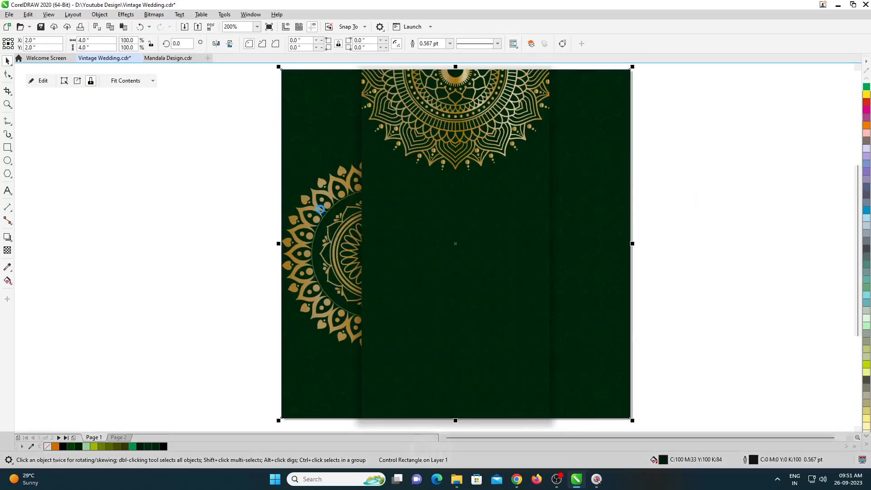
- Inside the background's PowerClip, duplicate the left mandala, mirror the copy horizontally, and place it level at the card's right side
left_click(317, 206, "ctrl")
key("KP_Add")
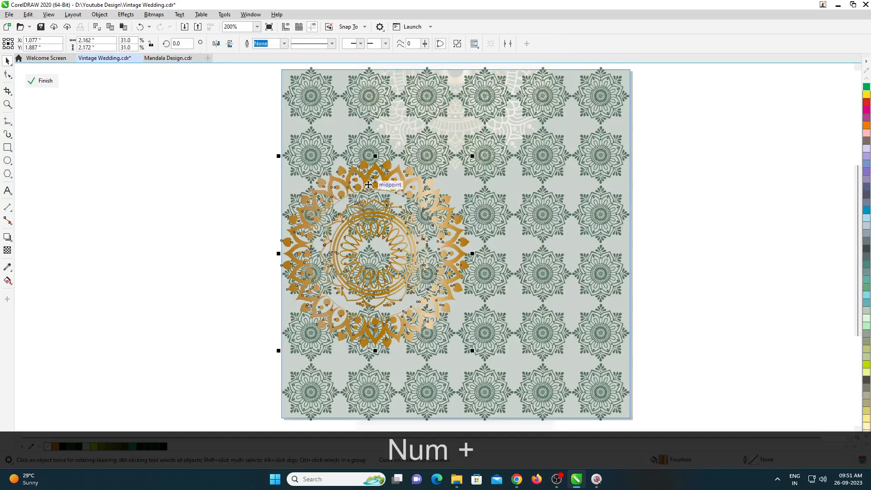
left_click(216, 44)
left_click_drag(380, 259, 543, 261)
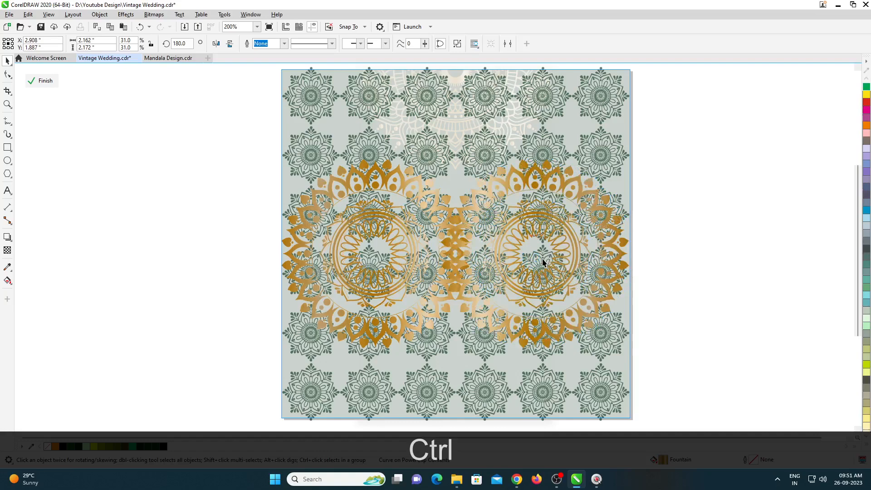
left_click(664, 278, "ctrl")
key("F4")
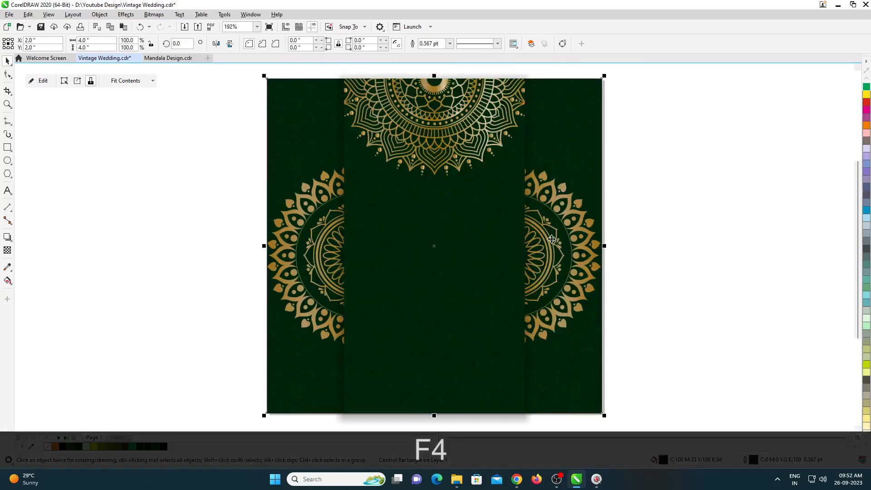
left_click(656, 185)
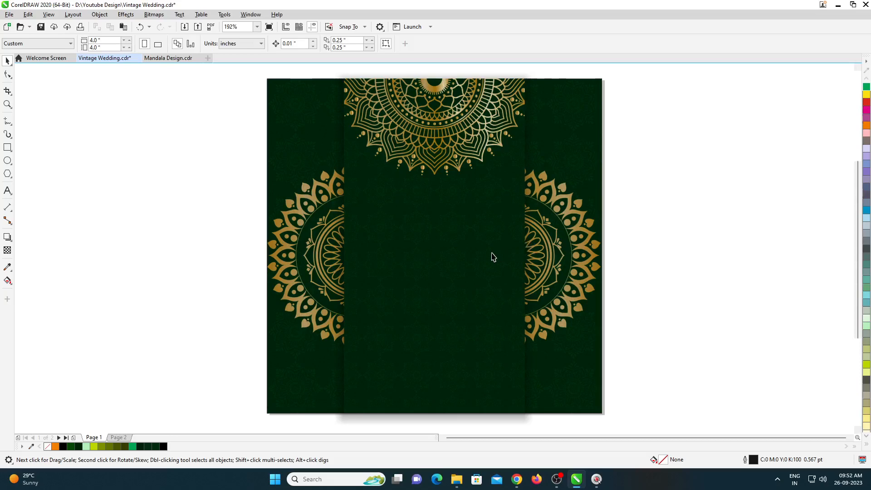
- Examine the texture of the gold side mandalas up close and in the full card view
scroll(272, 210, "up", 4)
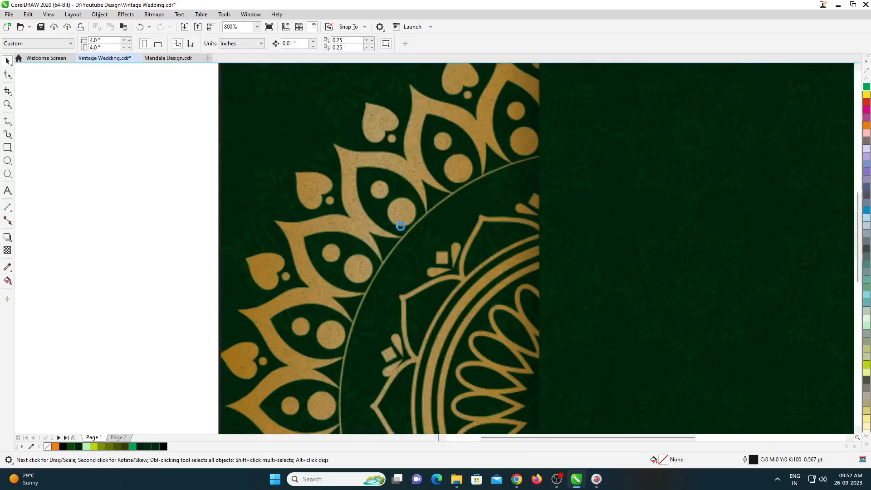
scroll(399, 226, "down", 4)
scroll(536, 136, "up", 4)
scroll(485, 169, "down", 4)
key("F4")
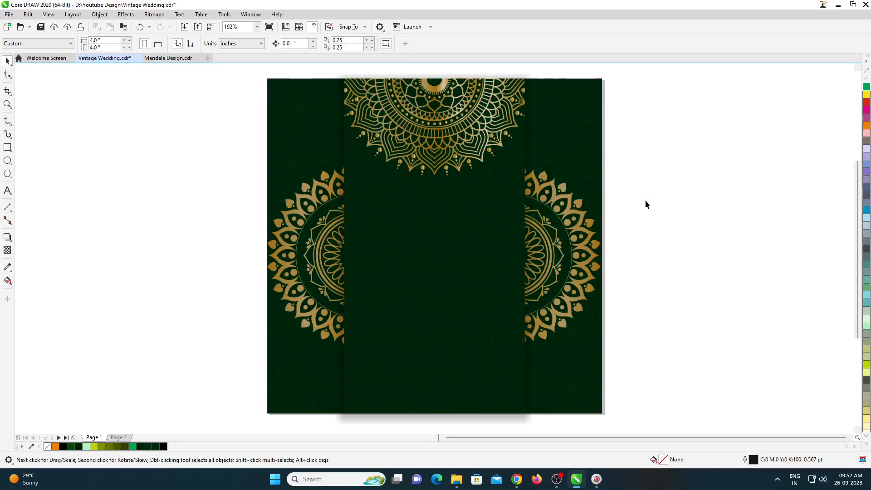
- Paste the wedding invitation text objects to the right of the card
key("ctrl+v")
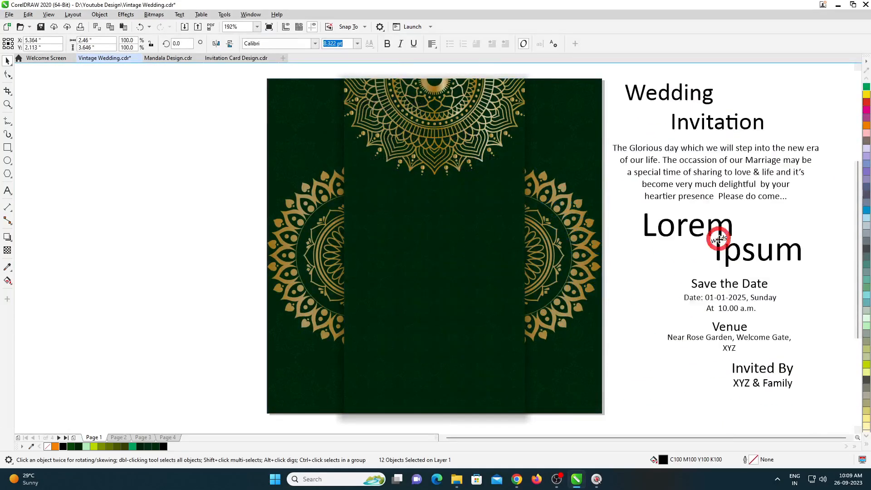
left_click(632, 331)
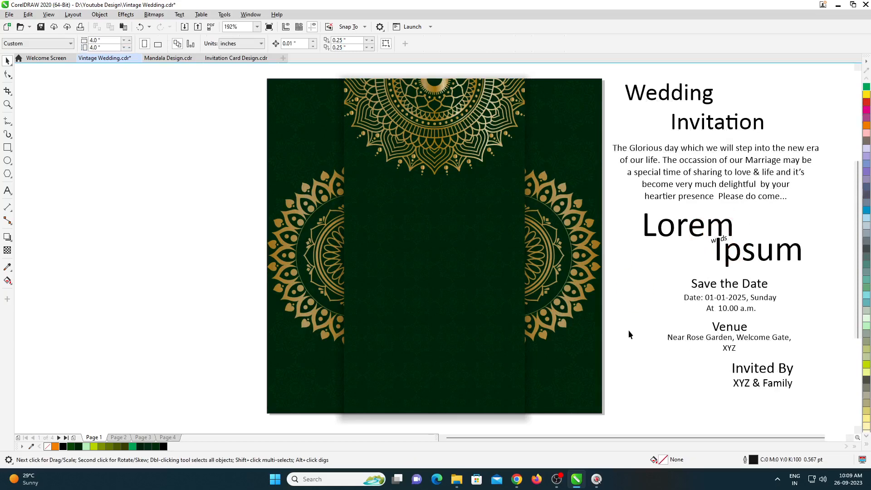
- Merge the separate "Wedding" and "Invitation" texts into a single one-line heading, "Wedding Invitation"
left_click(688, 101)
scroll(584, 231, "down", 3)
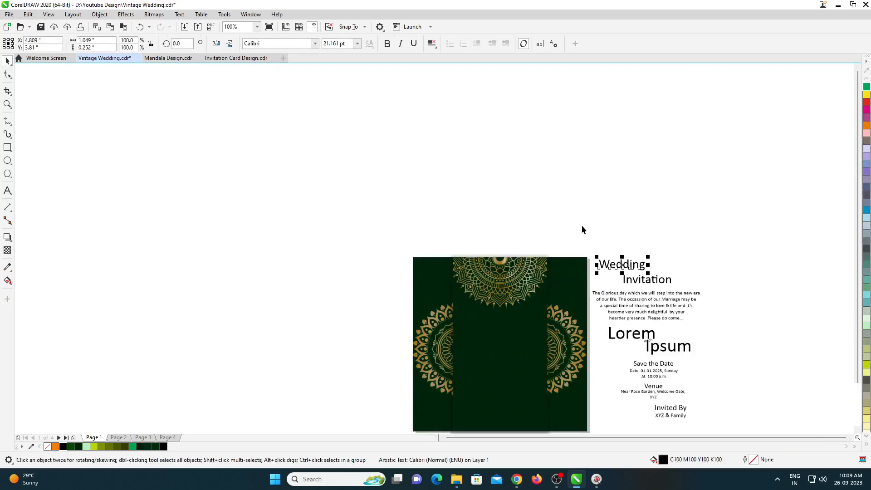
scroll(648, 290, "up", 2)
left_click(654, 255)
key("ctrl+x")
left_click(622, 185)
left_click(7, 191)
left_click(634, 190)
key("ctrl+v")
scroll(486, 305, "down", 1)
key("ctrl+space")
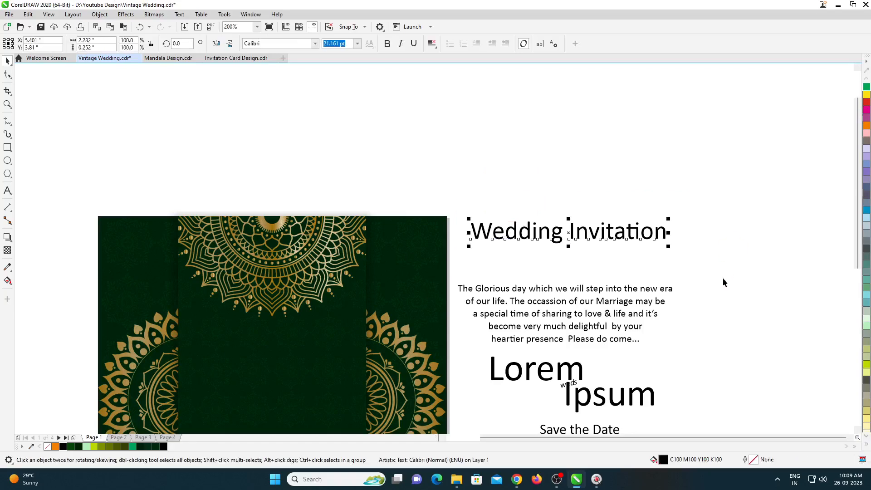
- Set the font of the "Wedding Invitation" heading to Madelican
left_click(316, 43)
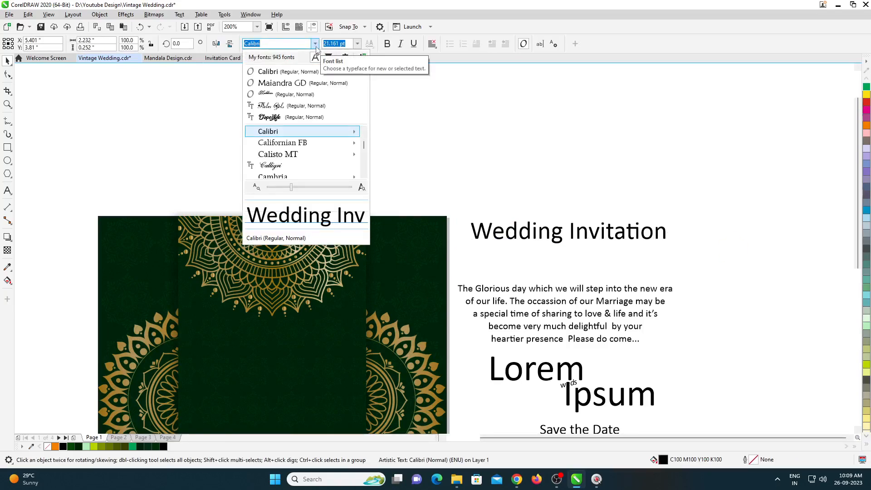
type("madelica")
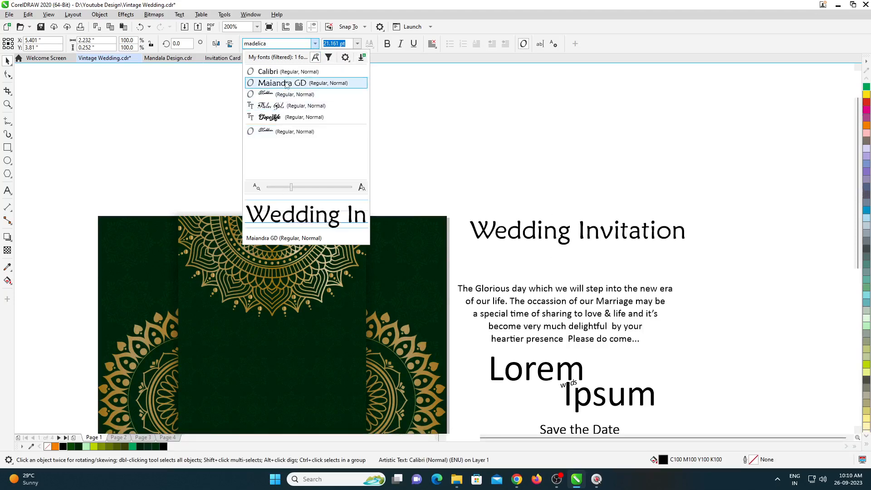
type("n")
key("Return")
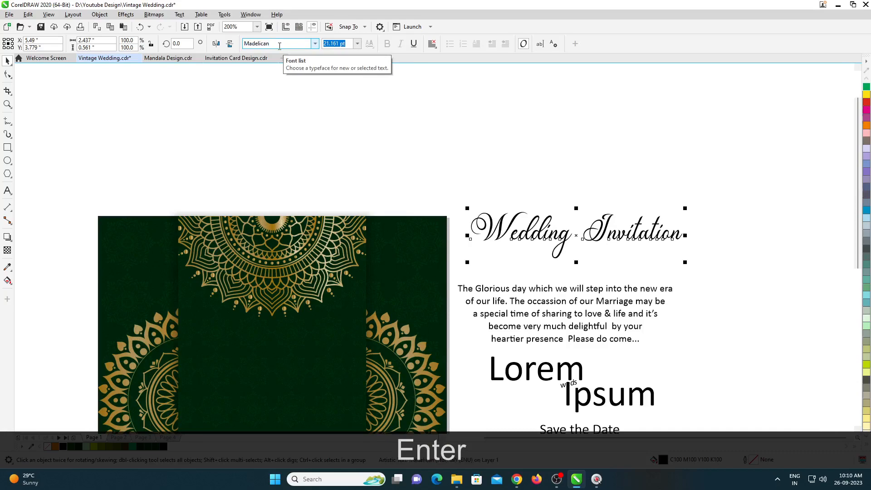
- Place the "Wedding Invitation" heading on the centre panel beneath the top mandala, scaled down and centred horizontally on the panel
scroll(606, 226, "down", 2)
left_click_drag(606, 226, 452, 280)
scroll(452, 280, "up", 1)
left_click_drag(537, 313, 499, 302, "shift")
left_click_drag(464, 289, 469, 282)
key("shift+c")
left_click(606, 269)
- Set the invitation paragraph's font to Madelican and move it onto the centre panel under the heading
left_click(664, 232)
type("mad")
key("Return")
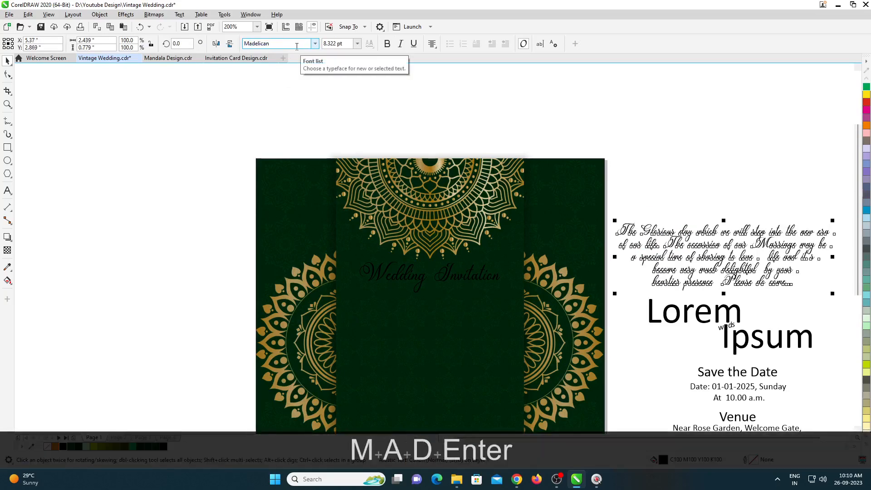
left_click_drag(741, 257, 457, 325)
scroll(438, 342, "up", 1)
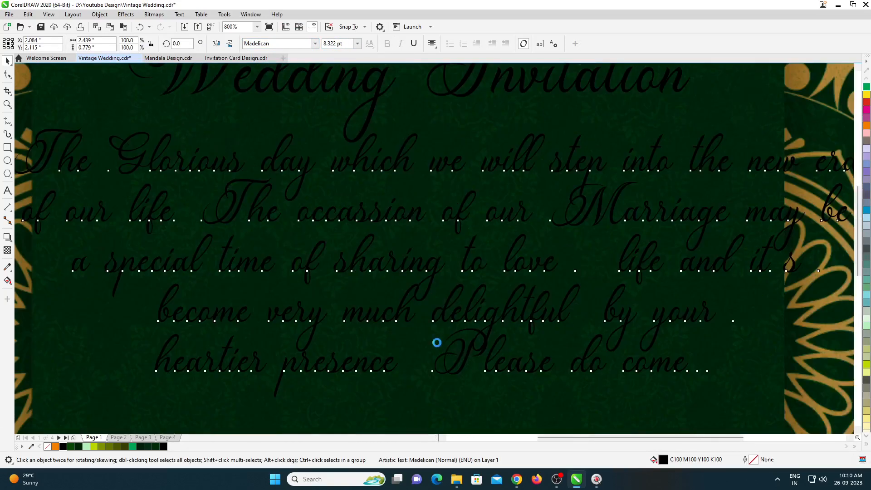
- Delete the extra space before "Please" in the invitation paragraph, scale the text down to about 6.6 pt and fit it inside the panel
key("ctrl+space")
left_click(434, 352)
key("shift+Left")
key("Delete")
key("ctrl+space")
left_click_drag(652, 377, 609, 378)
left_click_drag(511, 270, 515, 254)
scroll(488, 244, "down", 1)
scroll(490, 278, "up", 1)
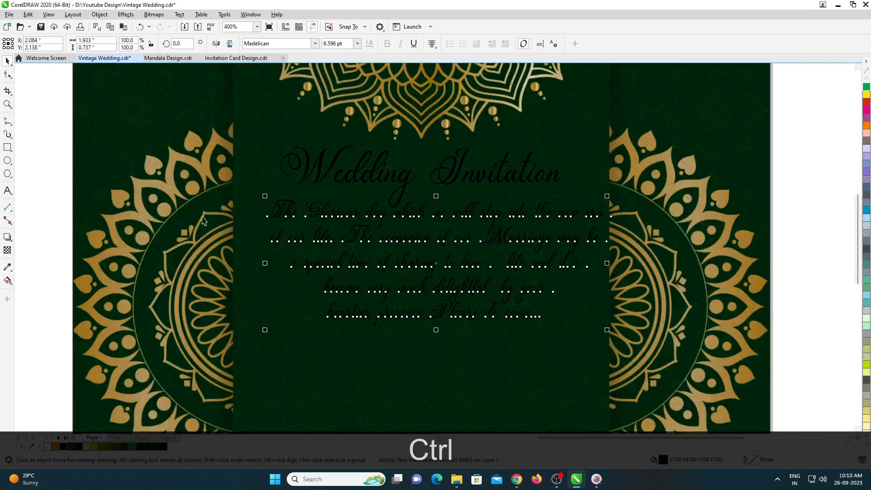
- Tighten the line spacing of the invitation paragraph and centre it horizontally on the panel together with the heading
left_click(8, 74)
left_click(262, 318)
key("ctrl+space")
key("shift+c")
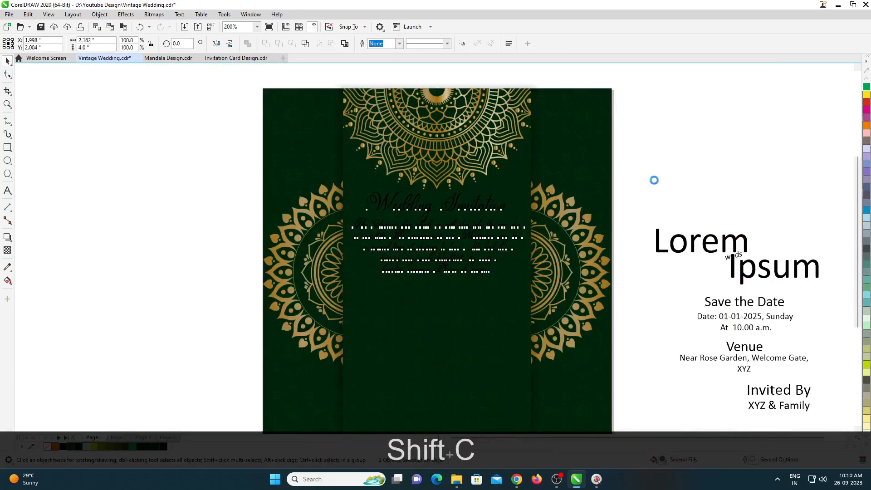
- Move "Lorem" below the paragraph on the panel, set its font to Fiolex Girls and scale it to about 28 pt
left_click(690, 228)
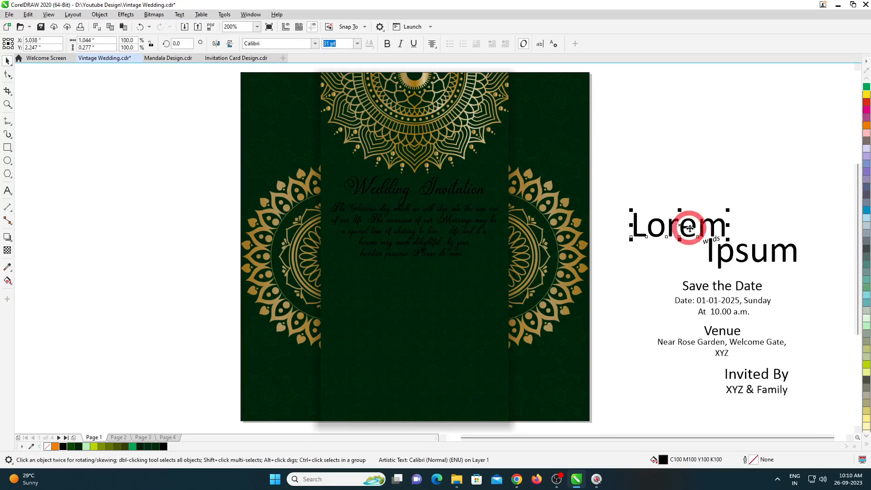
left_click_drag(673, 254, 389, 282)
left_click(281, 43)
key("BackSpace")
key("BackSpace")
key("BackSpace")
type("Fiolex Girls")
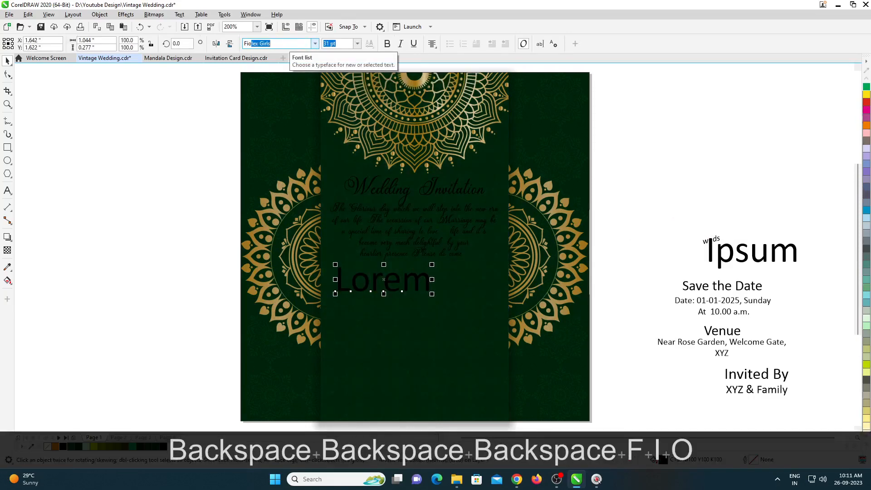
key("Tab")
left_click_drag(418, 295, 412, 295)
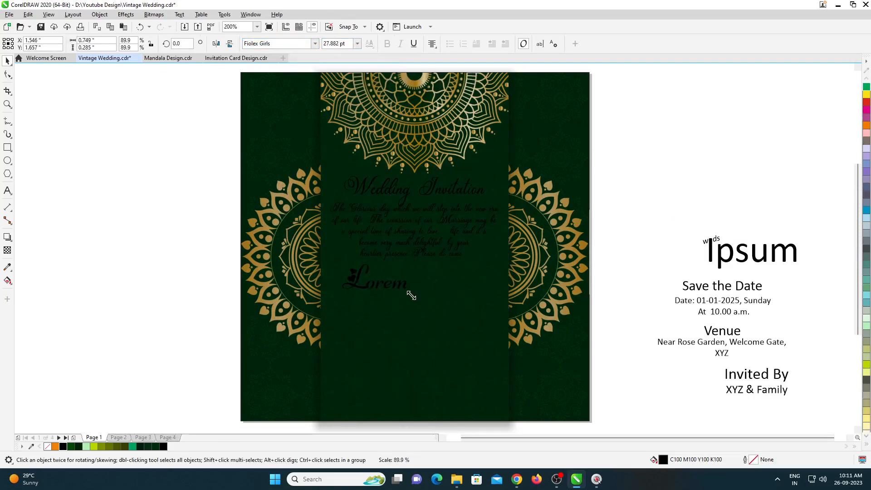
- Move "Ipsum" onto the panel in Fiolex Girls, placed diagonally below and to the right of "Lorem"
left_click_drag(743, 255, 458, 284)
left_click(281, 43)
type("Fio")
key("Return")
scroll(443, 316, "up", 1)
left_click_drag(357, 248, 427, 268)
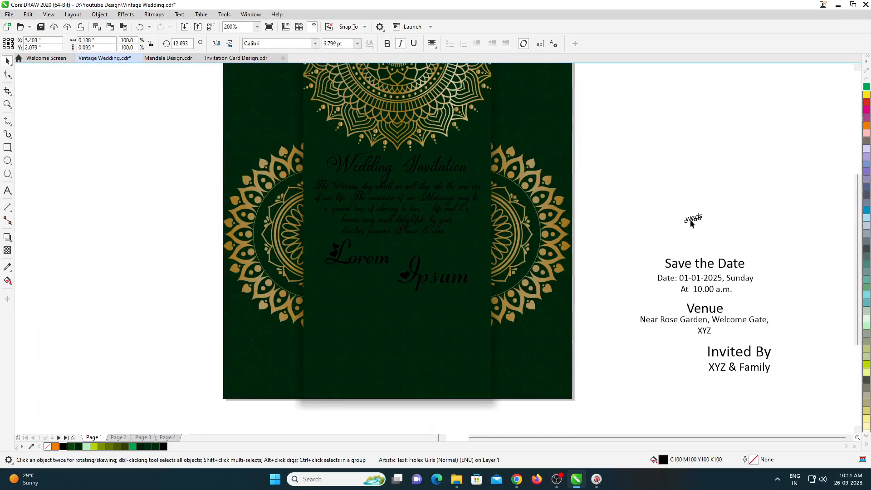
- Place the small "weds" text between the names "Lorem" and "Ipsum"
left_click_drag(640, 220, 402, 266)
scroll(399, 269, "up", 2)
scroll(371, 255, "down", 2)
scroll(469, 282, "up", 1)
- Move "Save the Date" with its date and time text to the panel's left side below the names, scaled down to fit
left_click_drag(656, 215, 518, 270)
left_click_drag(613, 253, 283, 309)
scroll(196, 293, "up", 2)
left_click_drag(377, 329, 371, 325)
left_click_drag(346, 282, 345, 278)
scroll(404, 303, "down", 1)
- Set the font size of the "Save the Date" heading to 10 pt
left_click(321, 295)
scroll(332, 283, "up", 1)
left_click(358, 281)
scroll(362, 330, "down", 1)
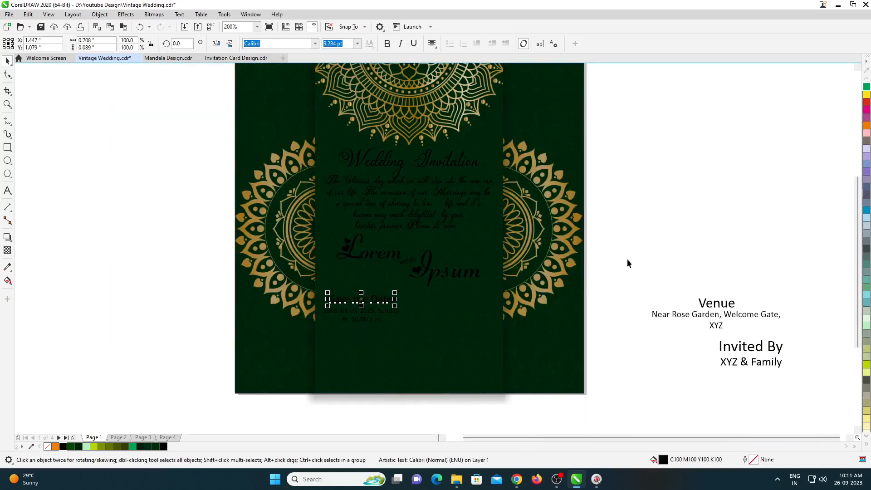
type("10")
key("Return")
- Place the "Venue" heading on the panel's right side, top-aligned with "Save the Date", and set its size to 10 pt
left_click_drag(727, 303, 472, 302)
left_click(370, 300, "shift")
key("t")
left_click(537, 304)
left_click(461, 300)
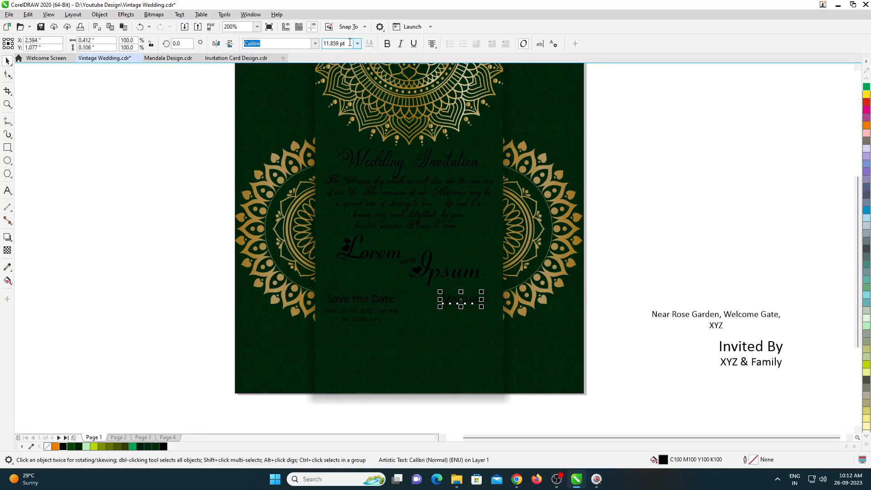
type("10")
key("Return")
- Move the venue address under "Venue" and set both the date and time text and the address to 6 pt
left_click_drag(727, 317, 469, 314)
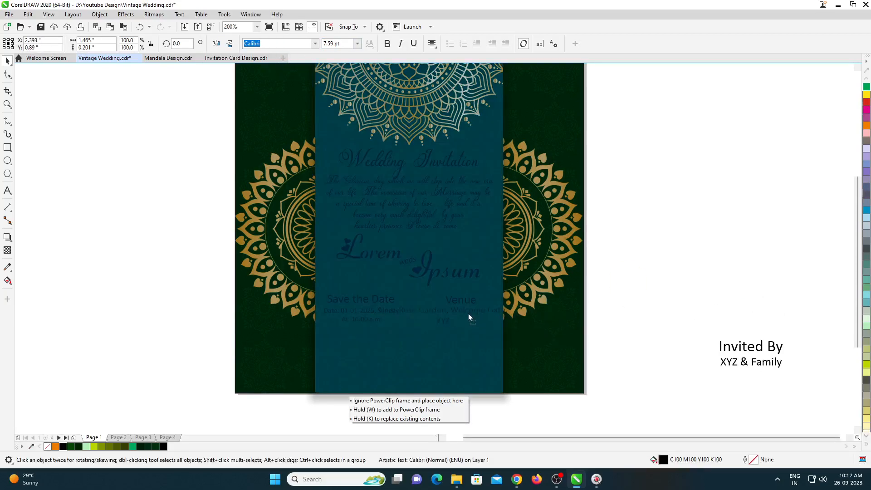
scroll(468, 314, "up", 2)
left_click(271, 314)
left_click(263, 309)
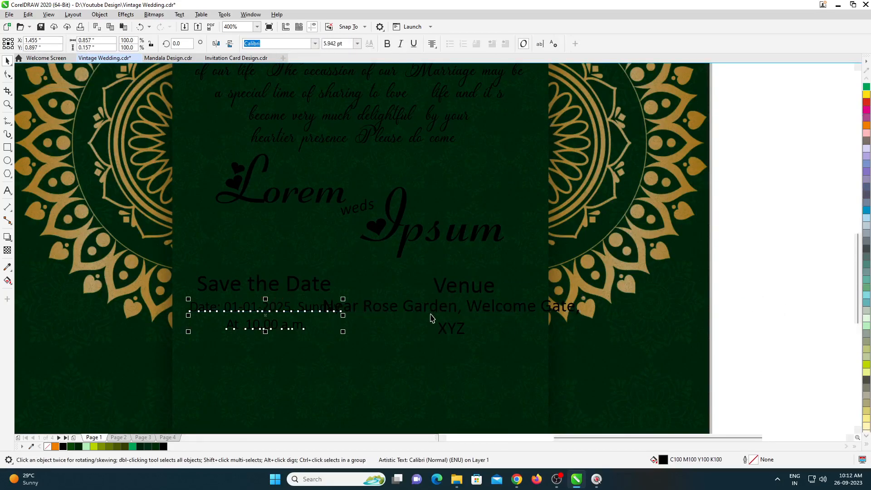
type("6")
key("Return")
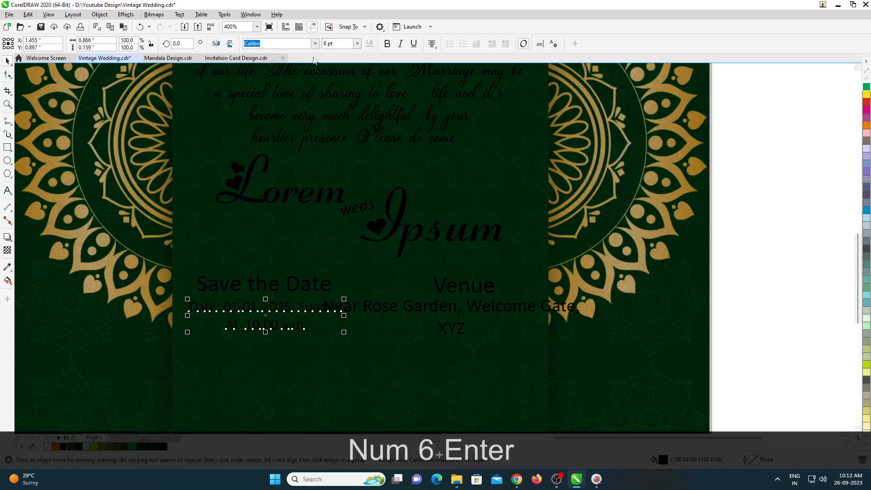
left_click(347, 43)
key("shift+Home")
type("6")
key("Return")
- Re-break the venue address into two lines, splitting it after the garden name, and centre it with the "Venue" heading
key("ctrl+space")
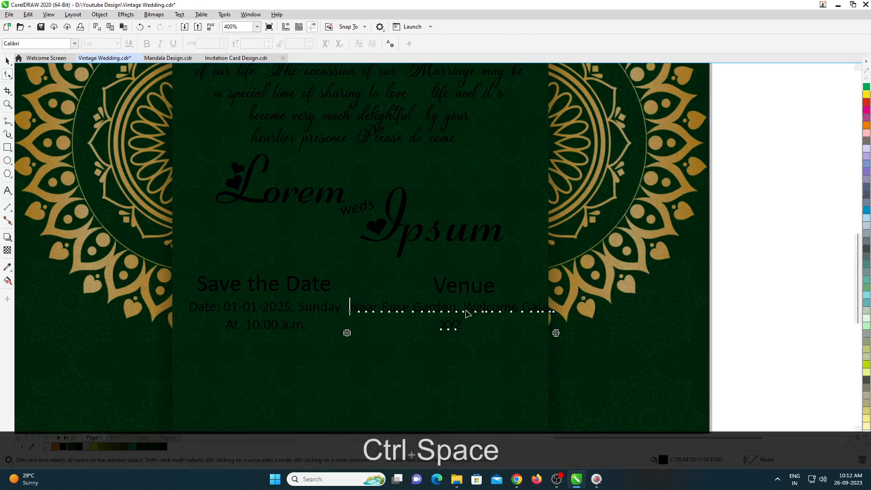
left_click(462, 307)
key("Return")
key("End")
key("Delete")
key("ctrl+space")
left_click(476, 292, "shift")
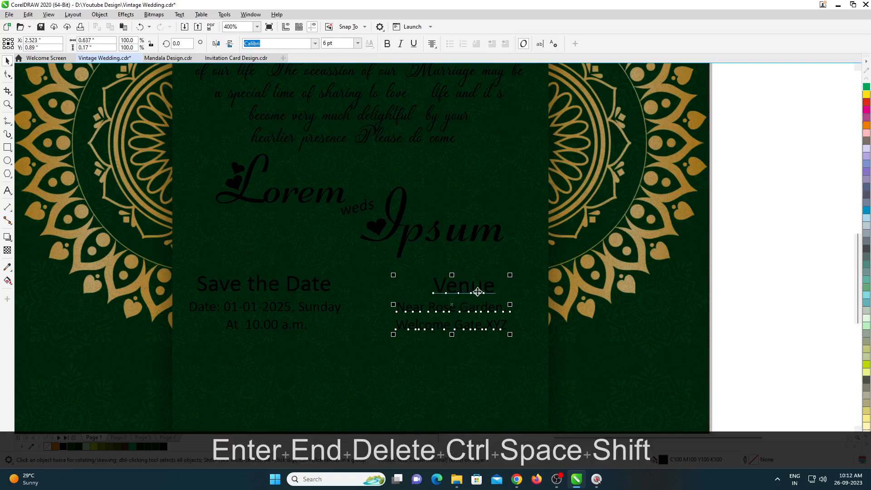
key("c")
- Move "Invited By" and "XYZ & Family" to the bottom of the centre panel and centre them horizontally on it
scroll(457, 238, "down", 1)
left_click_drag(766, 329, 423, 344)
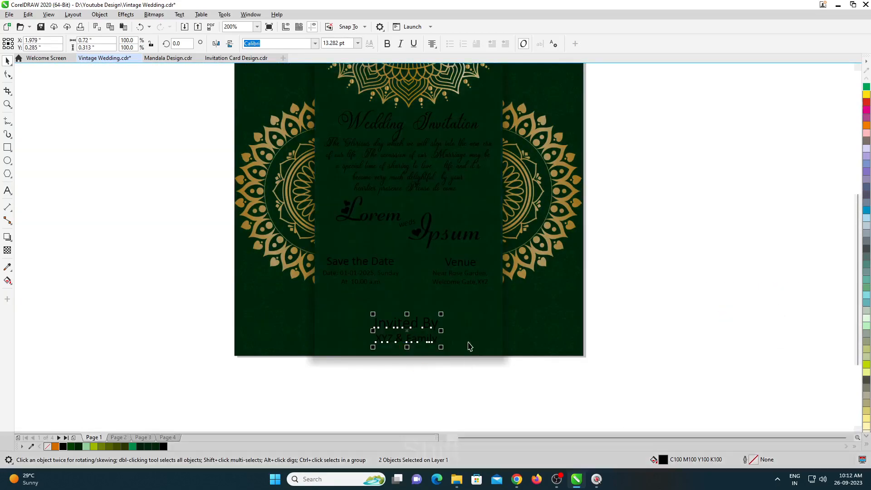
left_click(469, 346, "shift")
key("c")
left_click(661, 248)
- Move the date and venue text blocks down, closer to "Invited By"
left_click_drag(635, 241, 305, 301)
left_click_drag(470, 276, 470, 293)
left_click(615, 288)
scroll(395, 277, "down", 1)
scroll(403, 207, "up", 1)
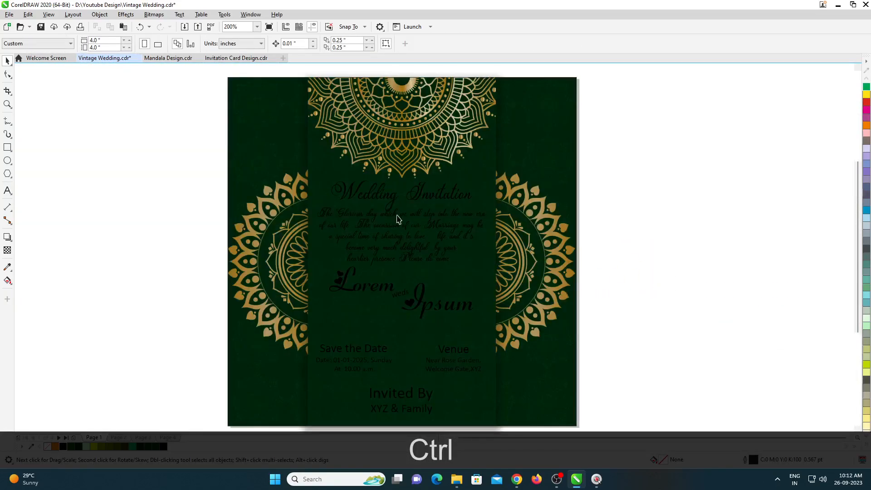
- Paste a copy of the gold side mandala from the clipped background and place it to the right of the card
left_click(389, 200)
left_click(262, 210, "ctrl")
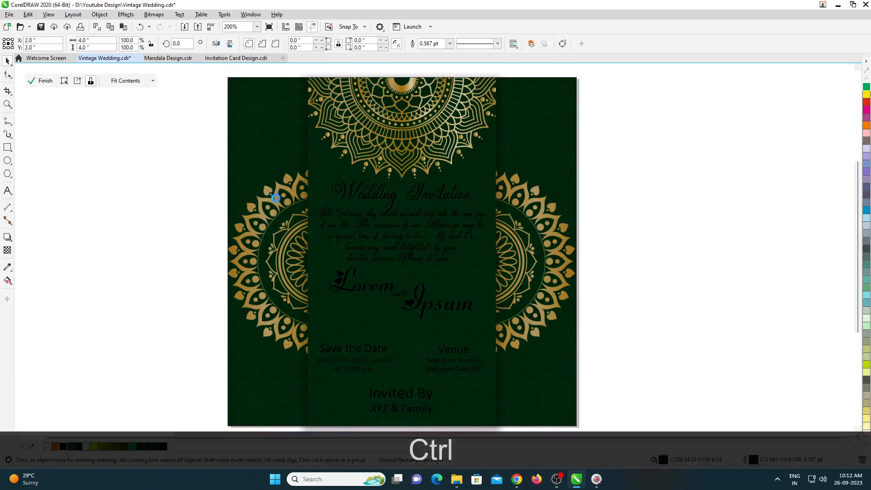
key("ctrl+v")
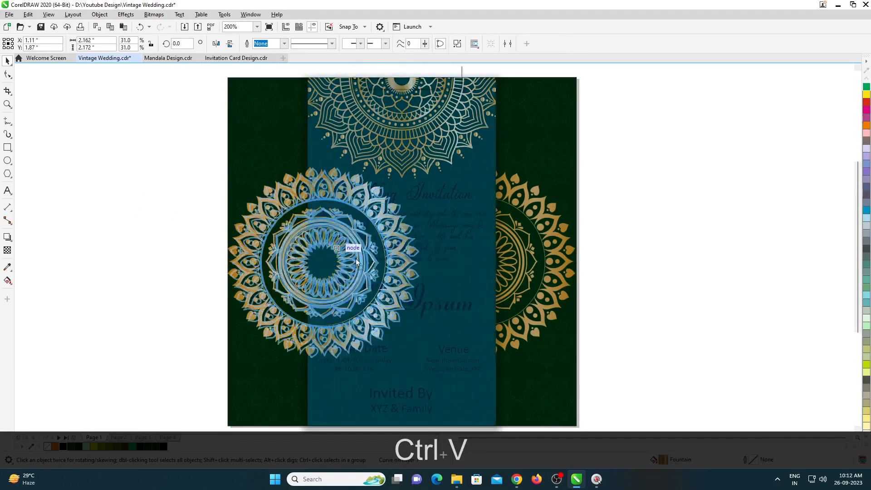
left_click_drag(334, 245, 707, 224)
- Move the "Wedding Invitation" heading slightly up and copy the mandala's gold fountain fill onto it
left_click(418, 193)
scroll(418, 193, "up", 2)
left_click_drag(428, 199, 428, 177)
scroll(409, 211, "down", 1)
left_click(102, 16)
mouse_move(28, 14)
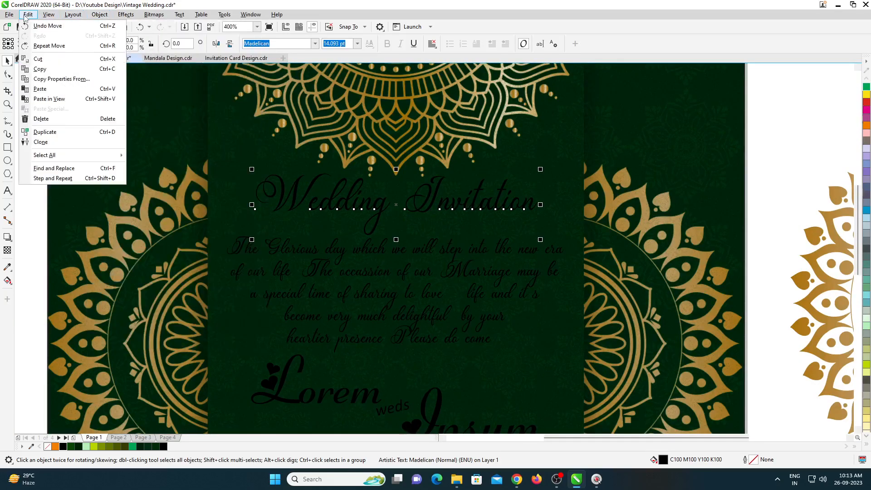
left_click(53, 78)
left_click(453, 272)
scroll(342, 241, "down", 1)
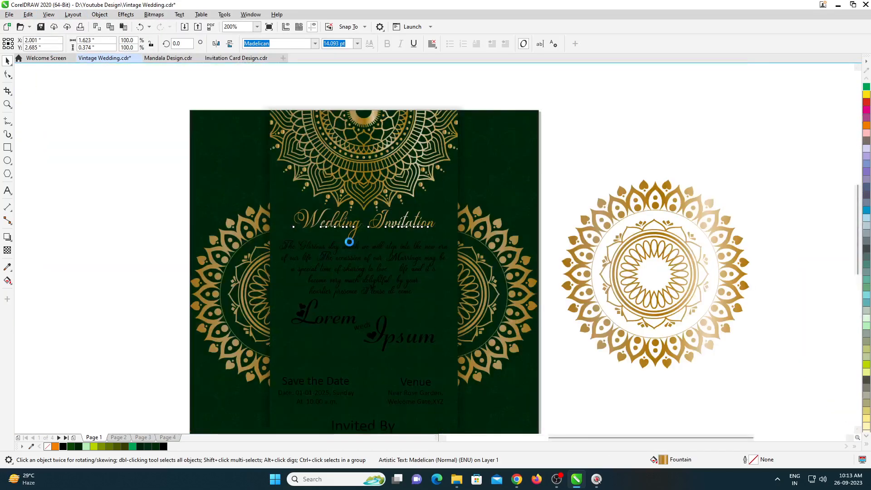
- Copy the gold fountain fill onto the invitation paragraph
scroll(351, 236, "up", 1)
left_click(406, 257)
scroll(406, 252, "down", 1)
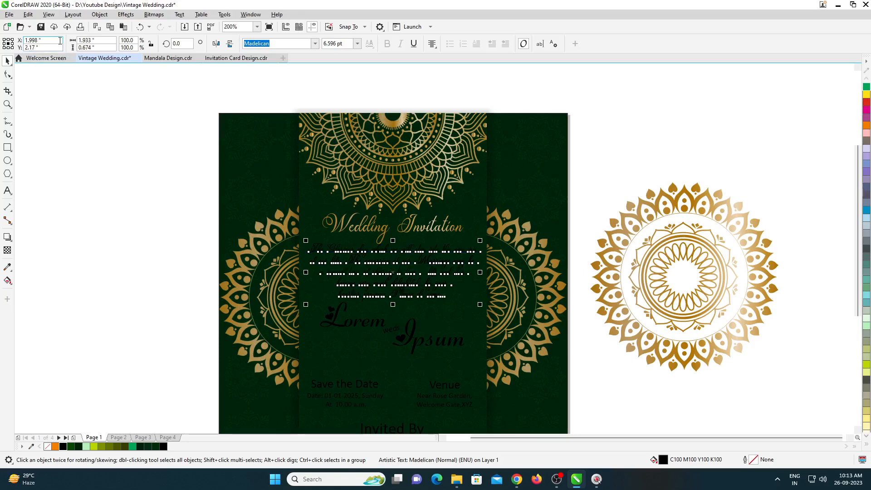
left_click(28, 14)
left_click(53, 78)
left_click(502, 253)
left_click(564, 287)
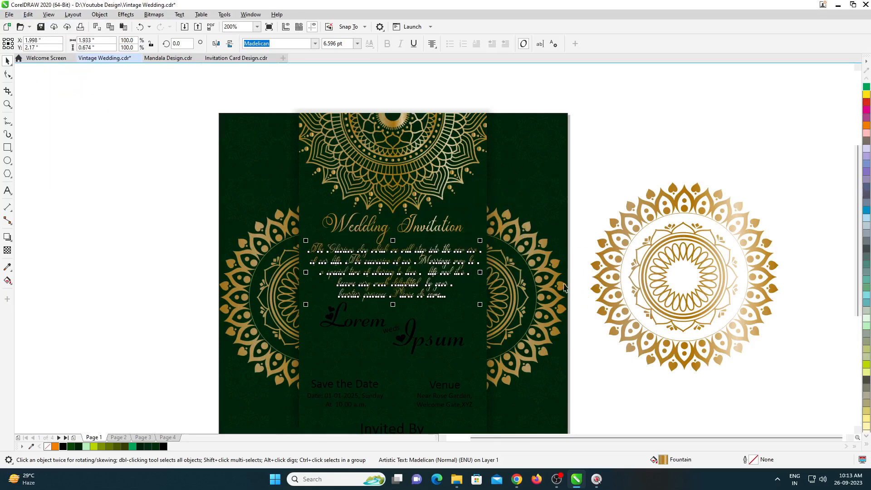
- Copy the pasted mandala's gold fountain fill onto the names "Lorem" and "Ipsum"
left_click(221, 298)
scroll(375, 278, "up", 1)
left_click(402, 195)
left_click(473, 219, "shift")
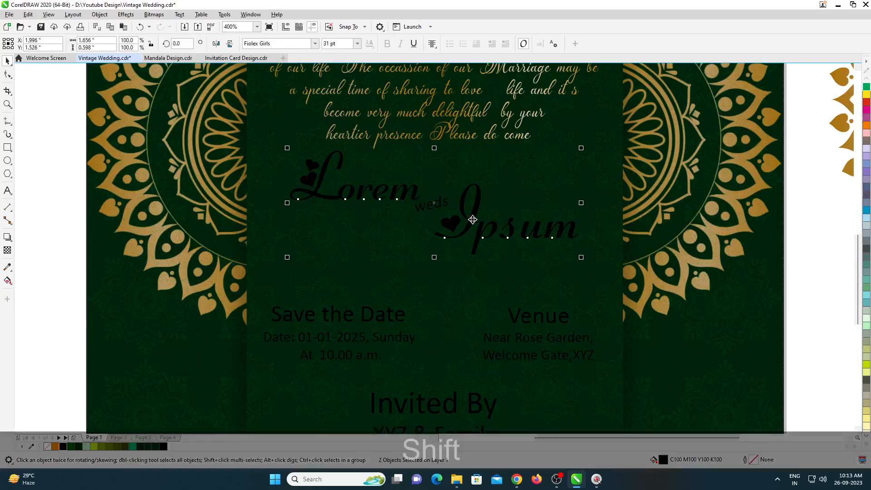
left_click(28, 14)
left_click(52, 78)
left_click(449, 252)
left_click(837, 121)
scroll(383, 311, "down", 1)
- Set the font of "Save the Date", "Venue" and "Invited By" to Madelican
scroll(383, 311, "up", 1)
left_click(363, 287)
left_click(543, 290, "shift")
left_click(507, 377, "shift")
type("mad")
key("Return")
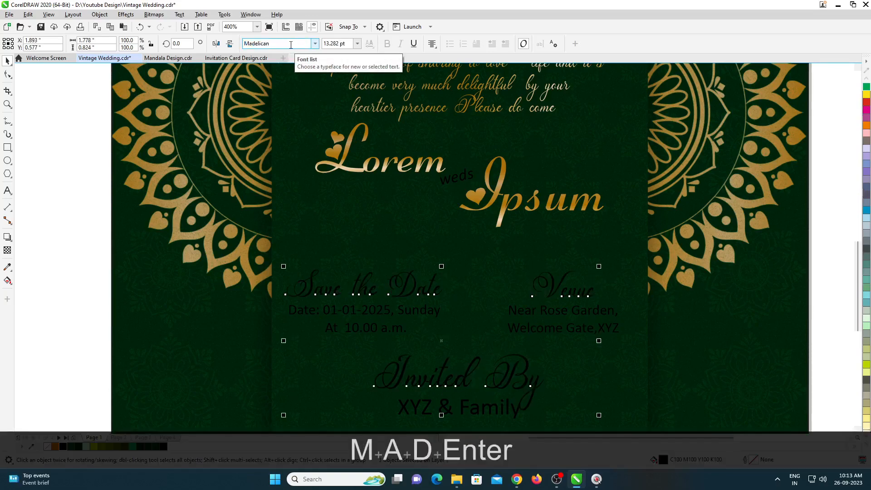
- Copy the gold fountain fill onto the "Save the Date", "Venue" and "Invited By" headings
left_click(28, 14)
left_click(55, 79)
left_click(450, 253)
left_click(434, 161)
scroll(442, 287, "down", 1)
left_click(182, 288)
- Set the date and time text, the venue address and "XYZ & Family" in the font Maiandra GD
scroll(465, 312, "up", 1)
left_click(395, 285)
left_click(525, 285, "shift")
left_click(309, 44)
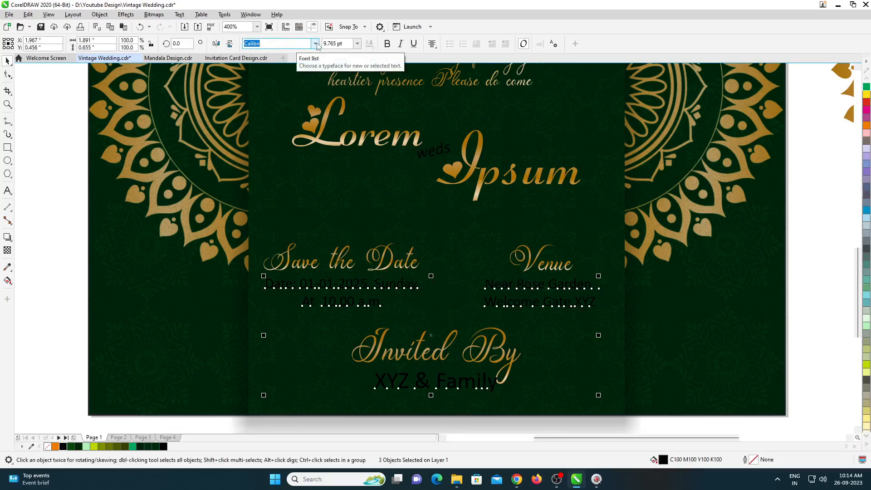
type("Maiandra GD")
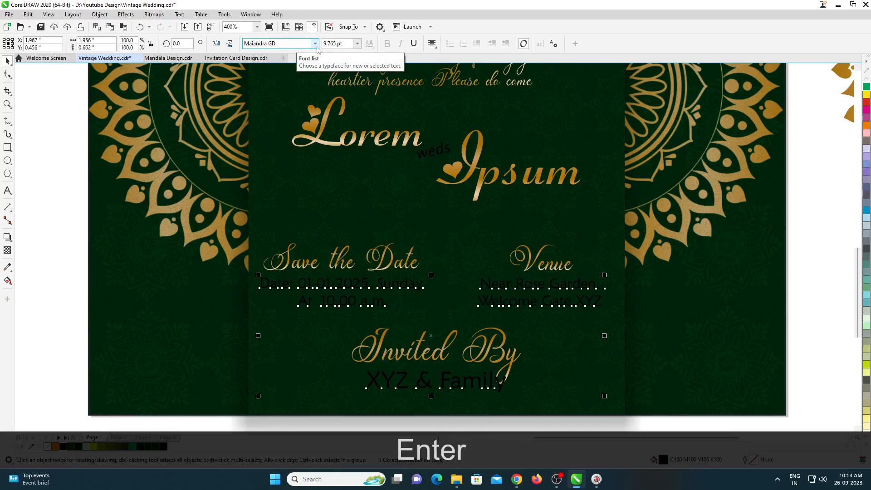
scroll(406, 141, "down", 1)
left_click(205, 190)
- Copy the gold fountain fill from "Ipsum" onto the date and time text and the venue address
scroll(443, 245, "up", 1)
left_click(482, 186)
left_click(372, 184, "shift")
scroll(354, 302, "down", 1)
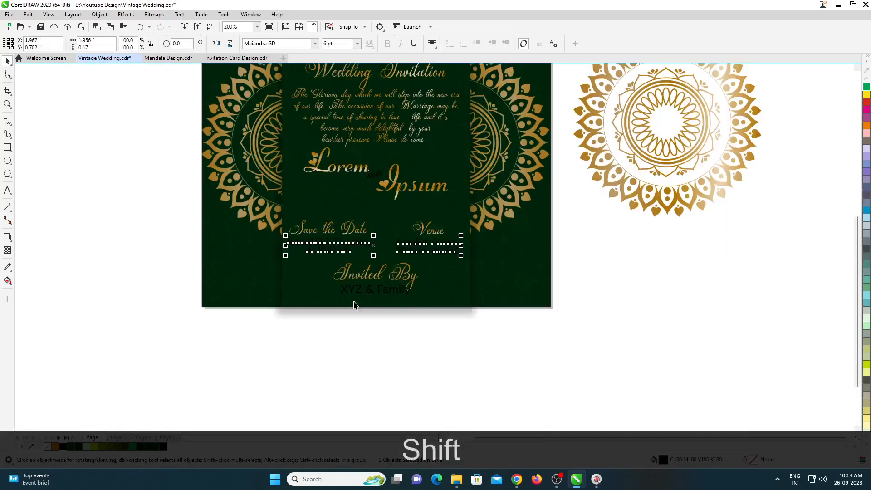
scroll(340, 230, "up", 1)
left_click(31, 15)
left_click(54, 81)
left_click(449, 253)
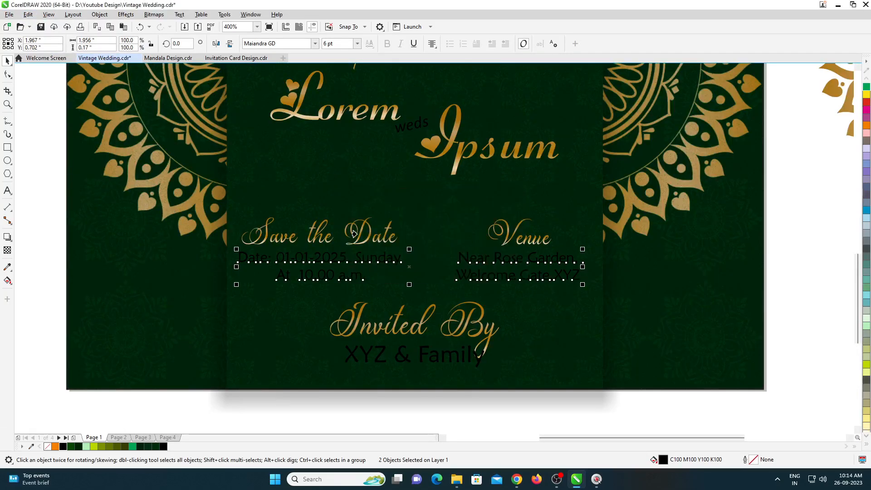
left_click(449, 123)
scroll(502, 266, "down", 2)
scroll(502, 266, "up", 2)
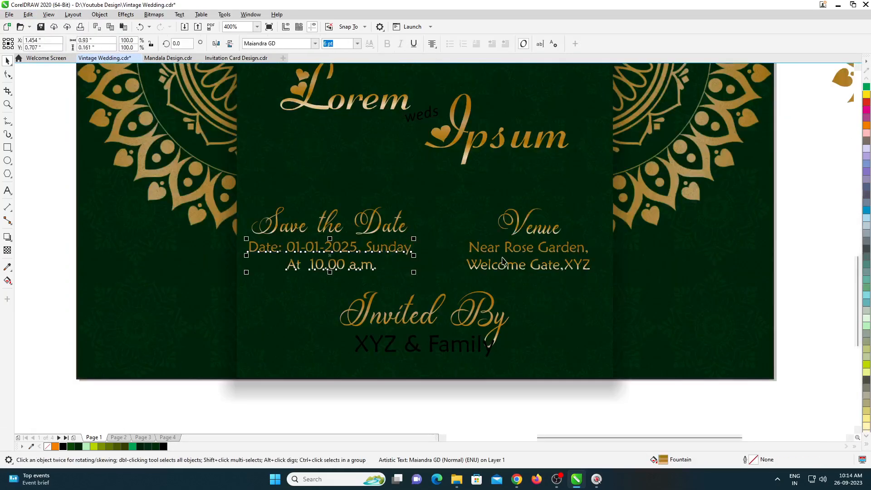
- Move "XYZ & Family" up and slightly left under "Invited By" and set its font to Fiolex Girls
scroll(480, 346, "up", 2)
scroll(517, 298, "down", 1)
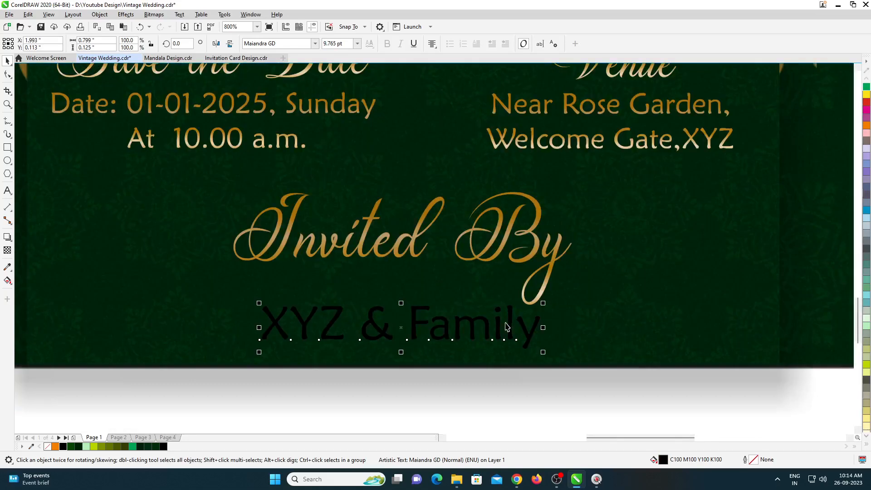
left_click_drag(501, 318, 463, 290)
scroll(421, 279, "down", 2)
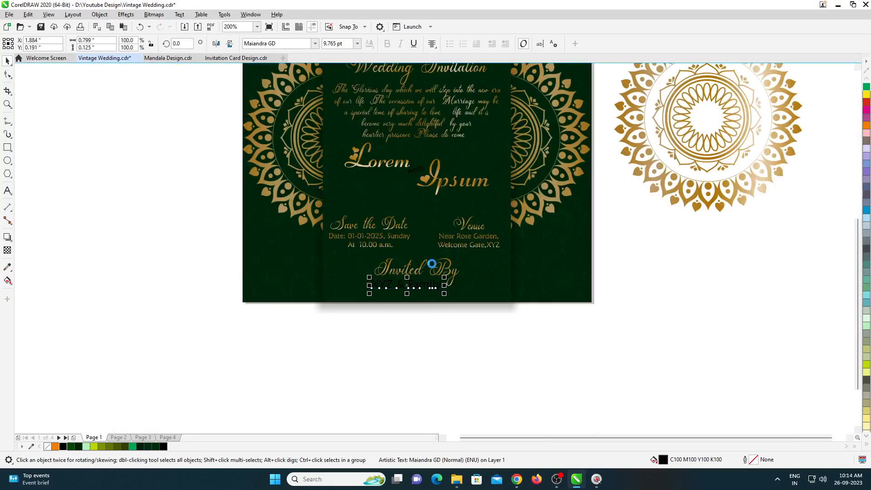
scroll(432, 263, "up", 1)
left_click(297, 47)
type("fio")
key("Return")
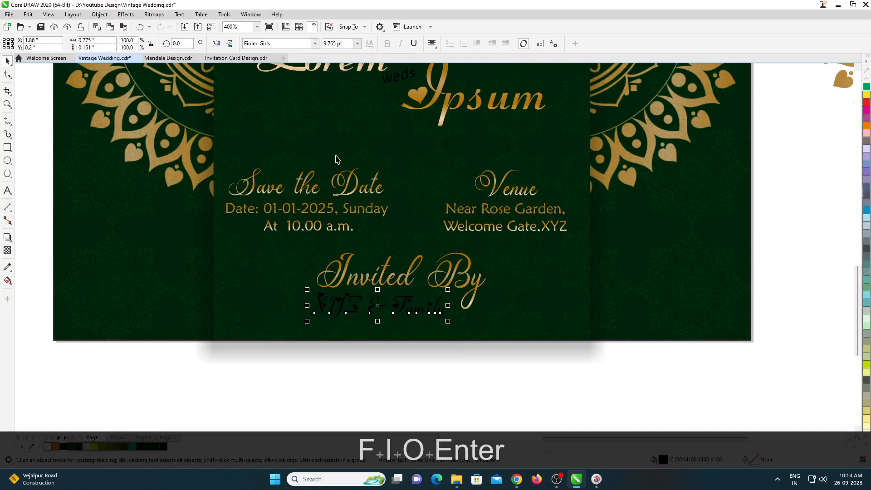
- Replace the "XYZ & Family" text under "Invited By" with "Lorem & Ipsum"
left_click(5, 191)
key("ctrl+a")
type("Lorem & Ipsum")
key("ctrl+space")
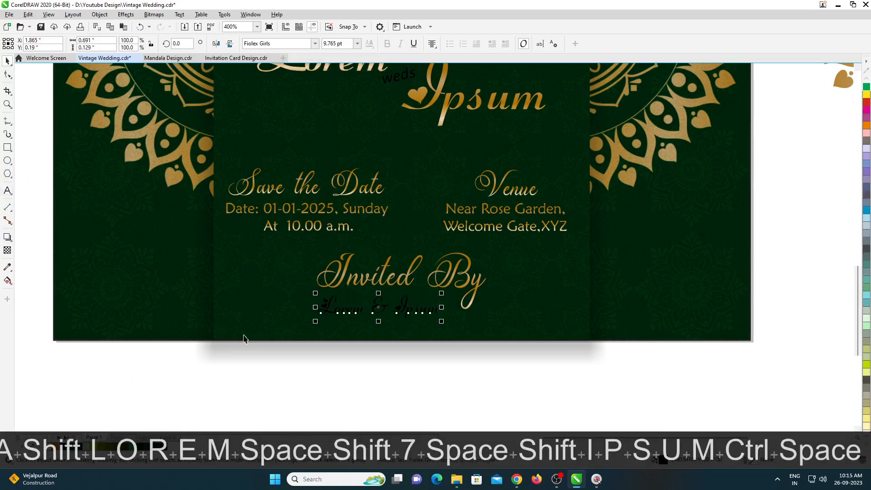
- Enlarge "Lorem & Ipsum" to about 17 pt and reduce the "Invited By" heading above it
left_click_drag(270, 351, 268, 351)
left_click_drag(405, 318, 467, 320)
left_click(468, 284)
- Copy the gold fountain fill from the large "Ipsum" name onto the "Lorem & Ipsum" text under "Invited By"
left_click(28, 14)
left_click(39, 79)
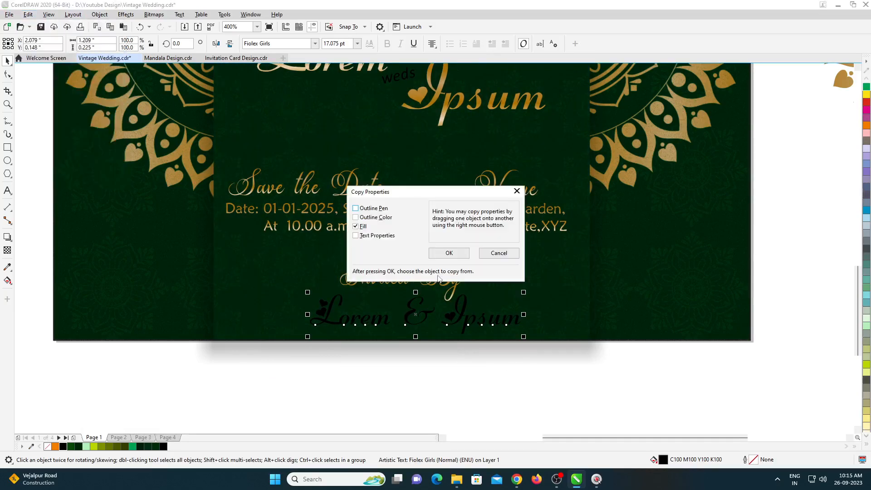
left_click(449, 253)
left_click(443, 109)
scroll(426, 284, "down", 1)
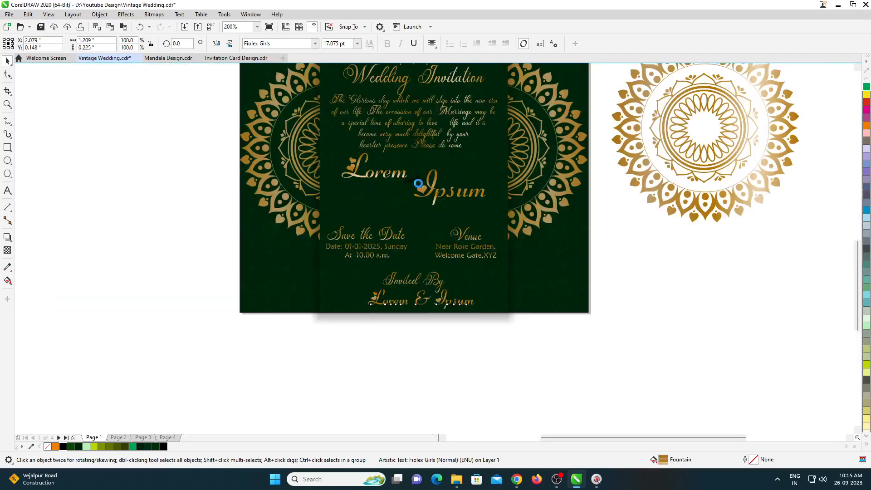
- Copy the gold fountain fill onto the small "weds" text between the two large names
scroll(419, 184, "up", 1)
left_click(415, 181)
left_click(28, 14)
left_click(66, 80)
left_click(449, 253)
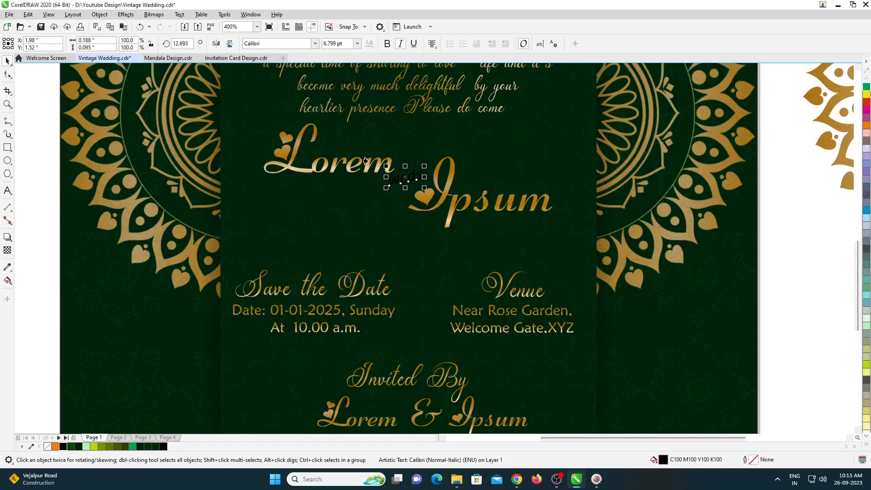
left_click(403, 179)
- Enlarge the "Wedding Invitation" heading to about 1.9 inches wide and shift the invitation paragraph and couple's names slightly down
scroll(418, 248, "down", 1)
mouse_move(473, 181)
left_mouse_down()
mouse_move(473, 191)
mouse_move(511, 183)
left_mouse_up()
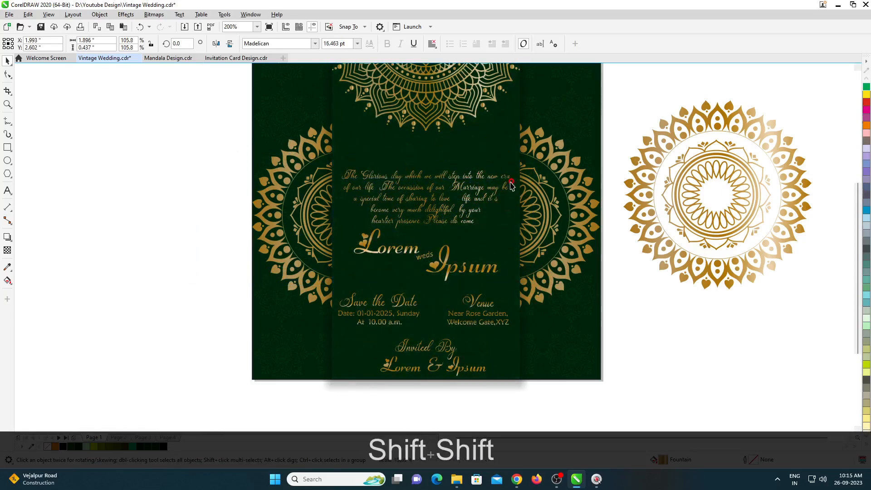
left_click_drag(158, 151, 564, 287)
left_click_drag(496, 193, 496, 200)
- Delete the spare gold mandala beside the card and fit the whole design in view
left_click(658, 249)
scroll(685, 321, "down", 1)
key("Delete")
key("F4")
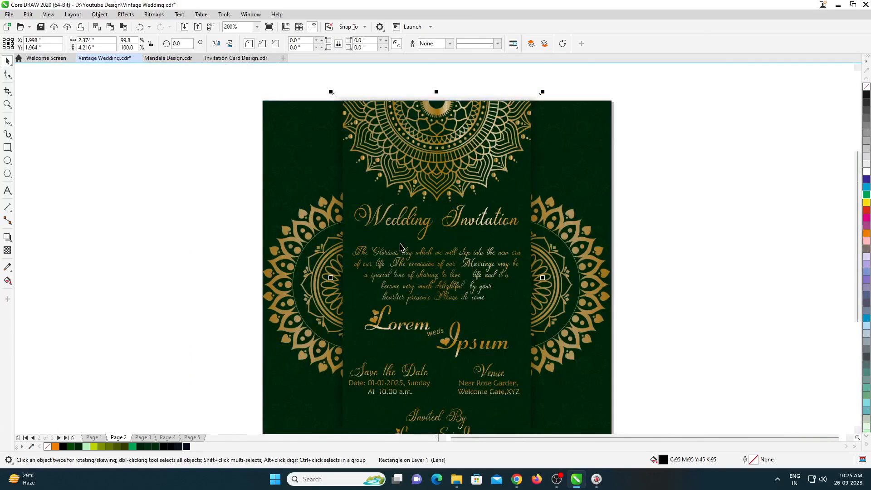
- Cut the shadow rectangle behind the centre panel and paste it inside the card background's PowerClip frame
key("ctrl+x")
left_click(553, 161, "ctrl")
key("ctrl+v")
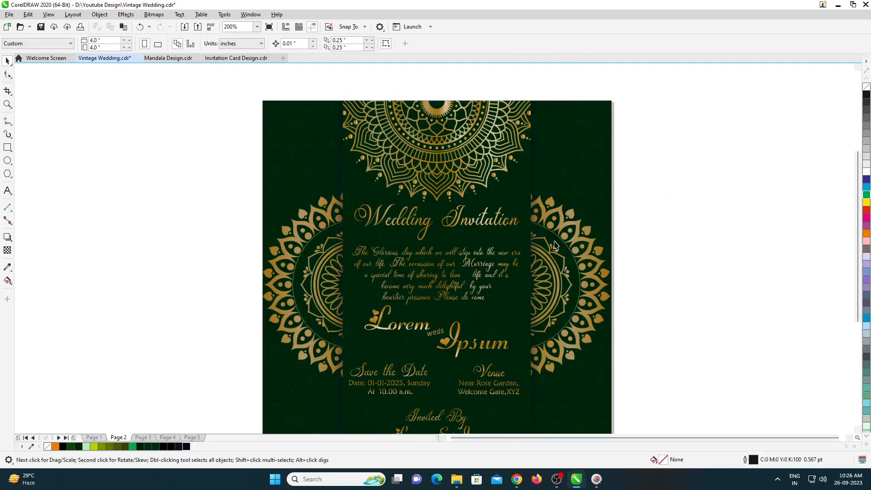